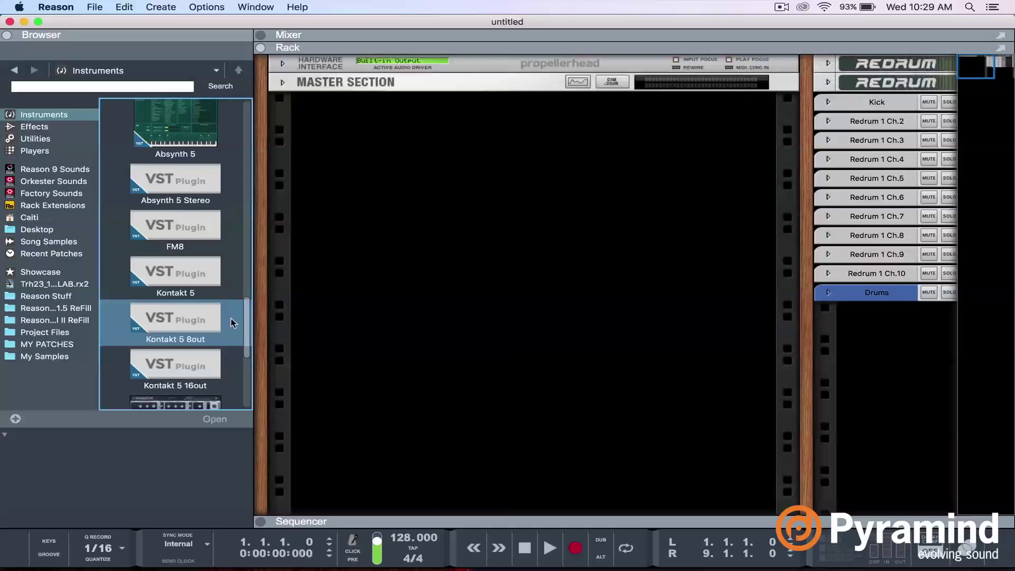
# Step: Add the Xfer Records Serum instrument to the rack from the instrument browser
pyautogui.scroll(-5, 179, 264)
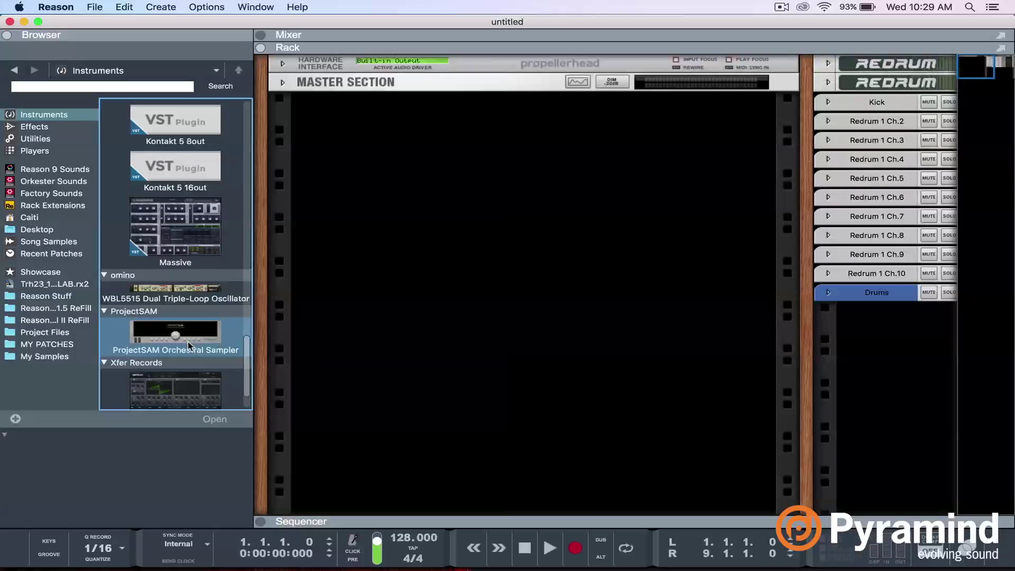
pyautogui.scroll(-2, 196, 373)
pyautogui.moveTo(197, 372); pyautogui.dragTo(392, 297)
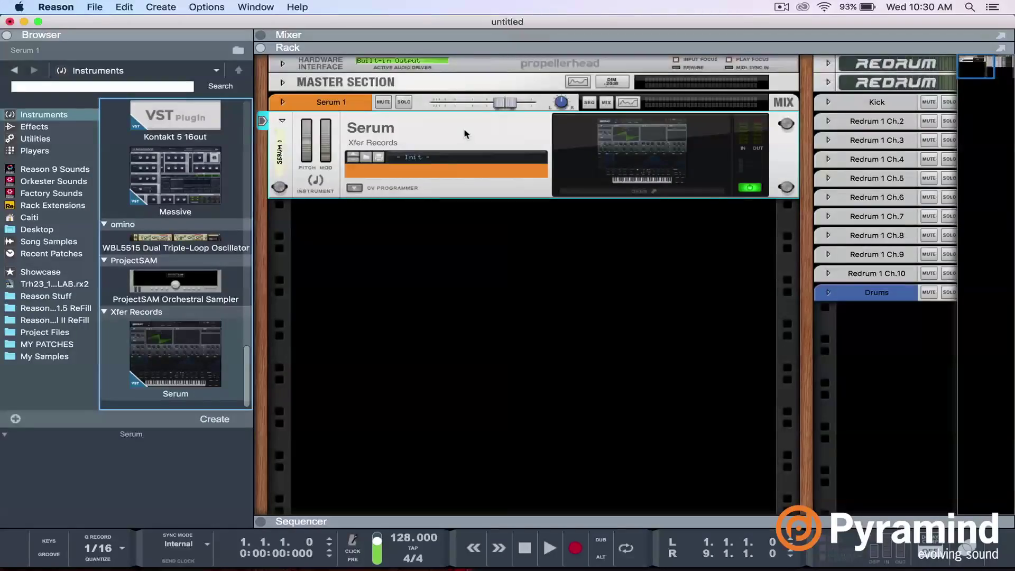
# Step: Expand Serum's CV Programmer and examine its modulation inputs on the rear of the rack and the routing table on the front
pyautogui.press('Tab')
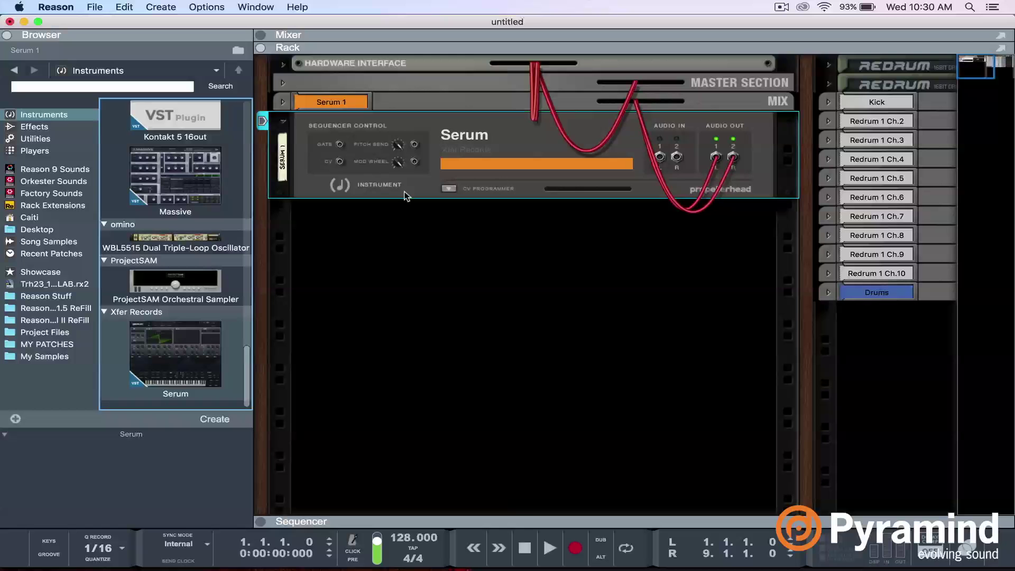
pyautogui.click(448, 189)
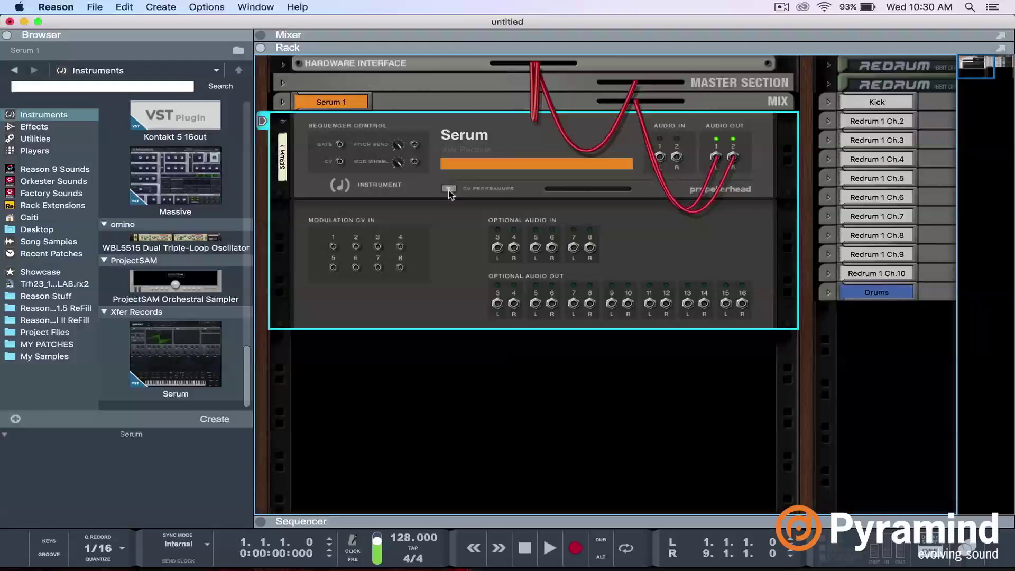
pyautogui.press('Tab')
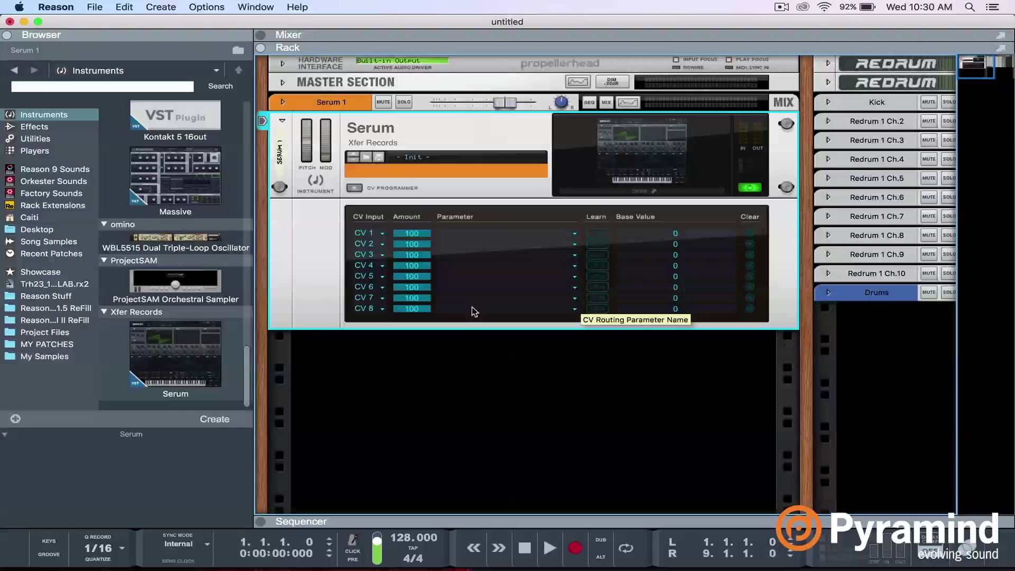
pyautogui.press('Tab')
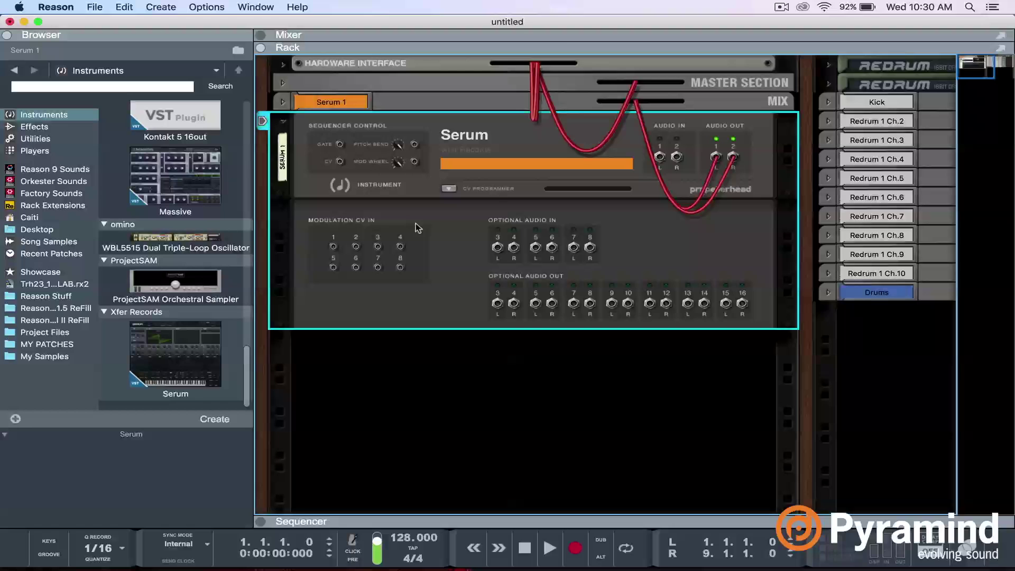
pyautogui.press('Tab')
# Step: Open Serum's plugin window and try the Keep Open option, switching it on and off again
pyautogui.click(638, 193)
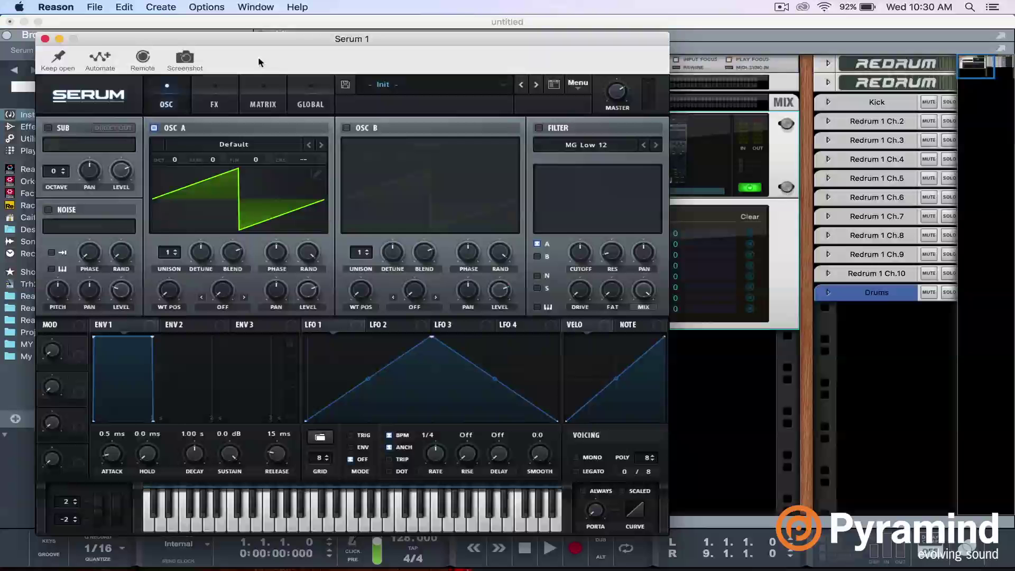
pyautogui.click(60, 57)
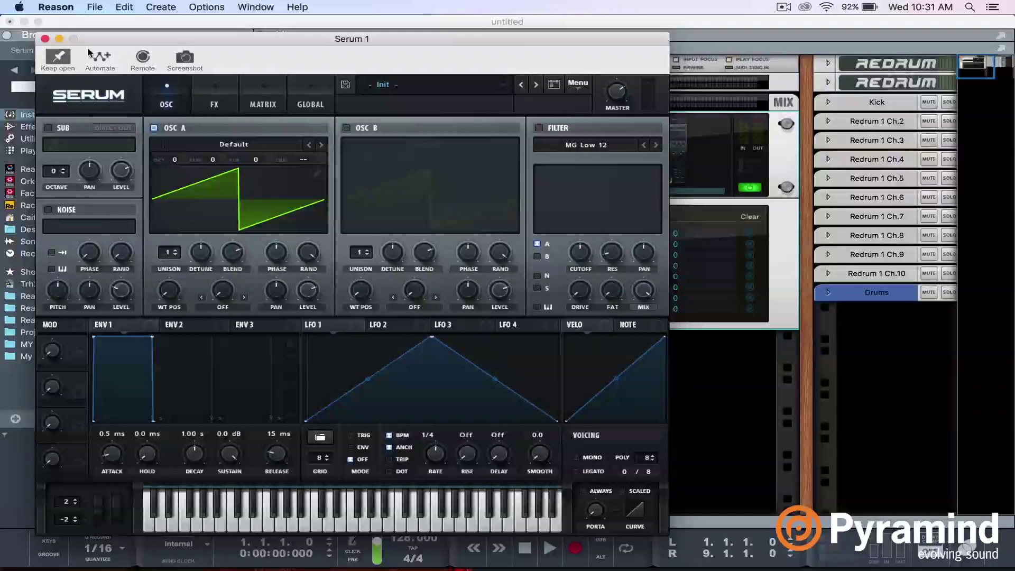
pyautogui.click(729, 366)
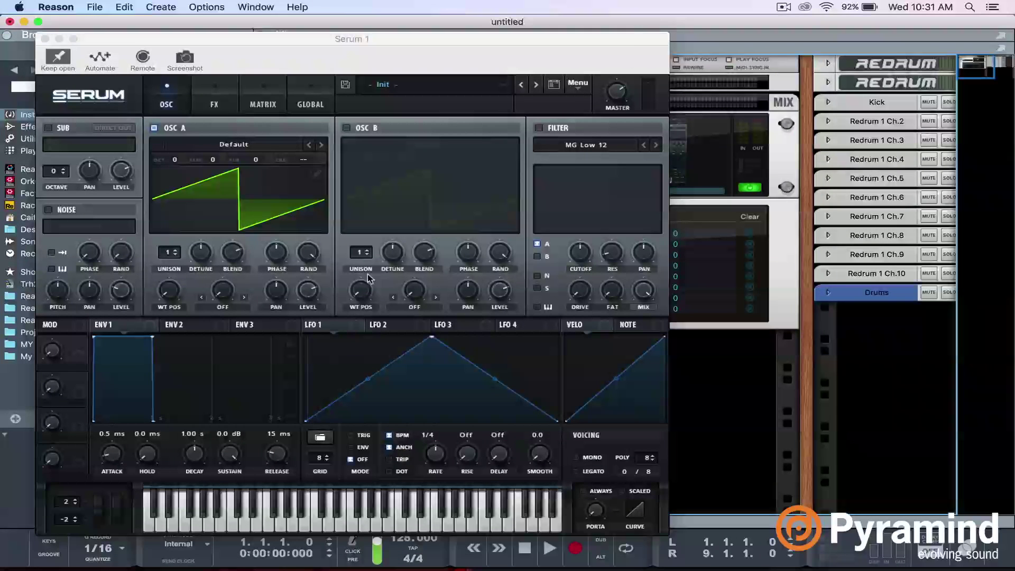
pyautogui.click(66, 60)
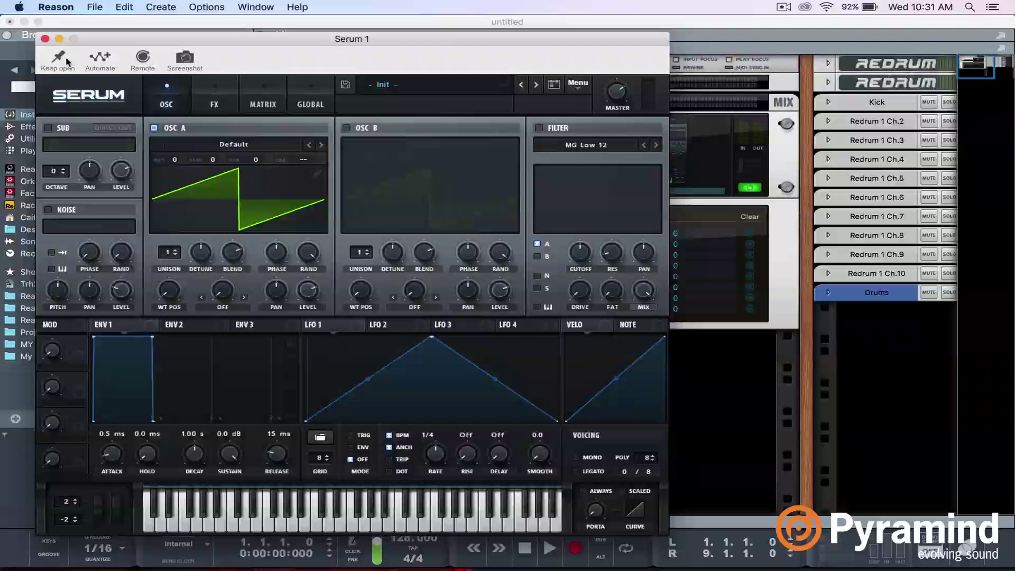
# Step: Try Serum's Automate and Remote parameter modes, switching each on and off again
pyautogui.click(103, 61)
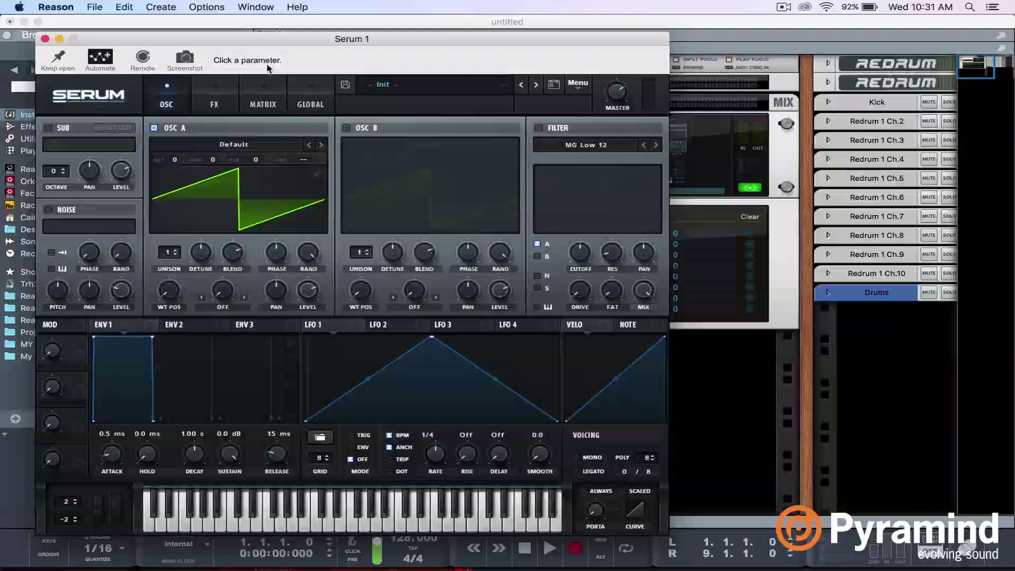
pyautogui.click(104, 61)
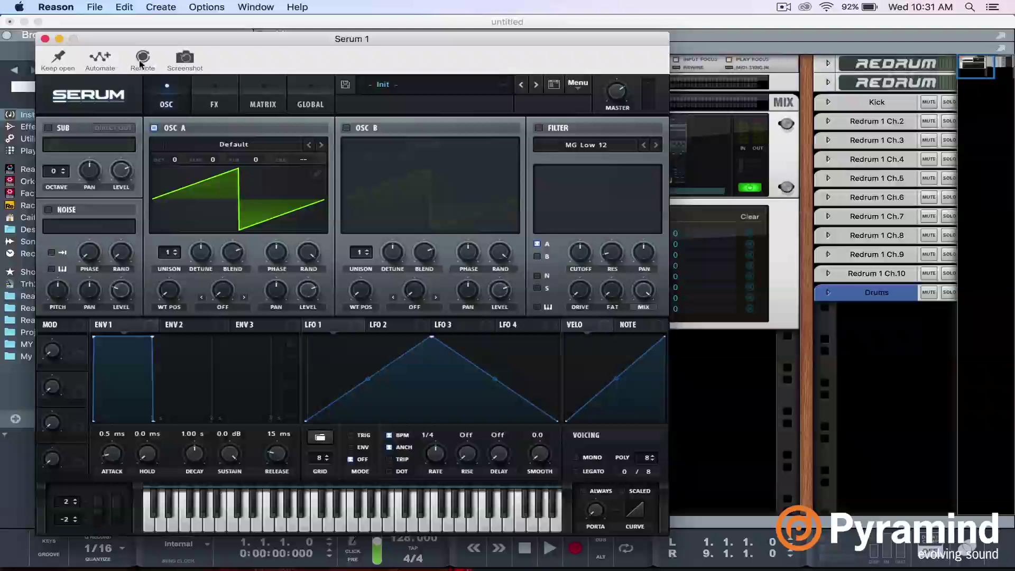
pyautogui.click(147, 62)
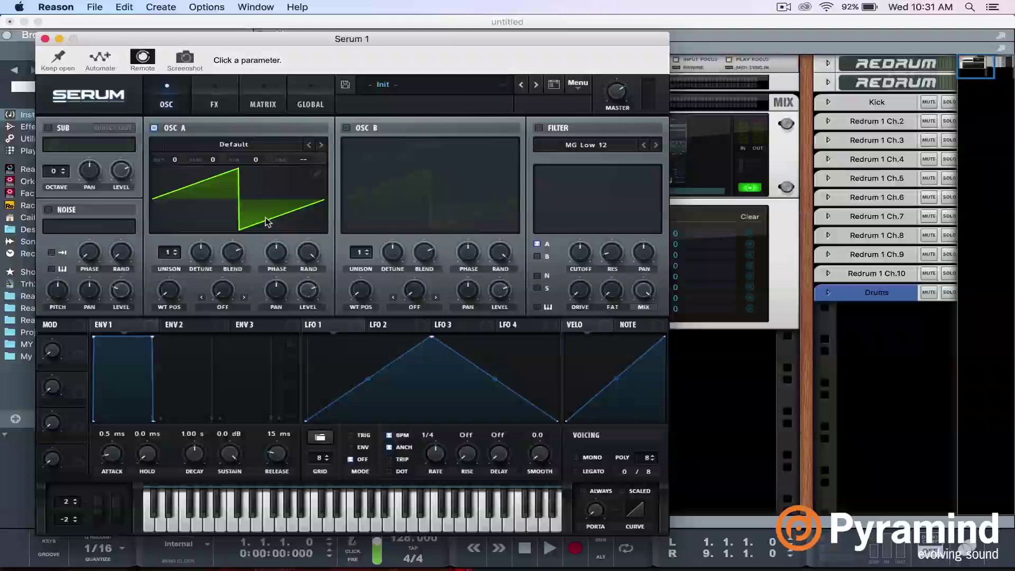
pyautogui.click(149, 62)
# Step: Move Serum's window clear of the browser and load the LD Hypersaw [JD] preset
pyautogui.moveTo(228, 41); pyautogui.dragTo(495, 48)
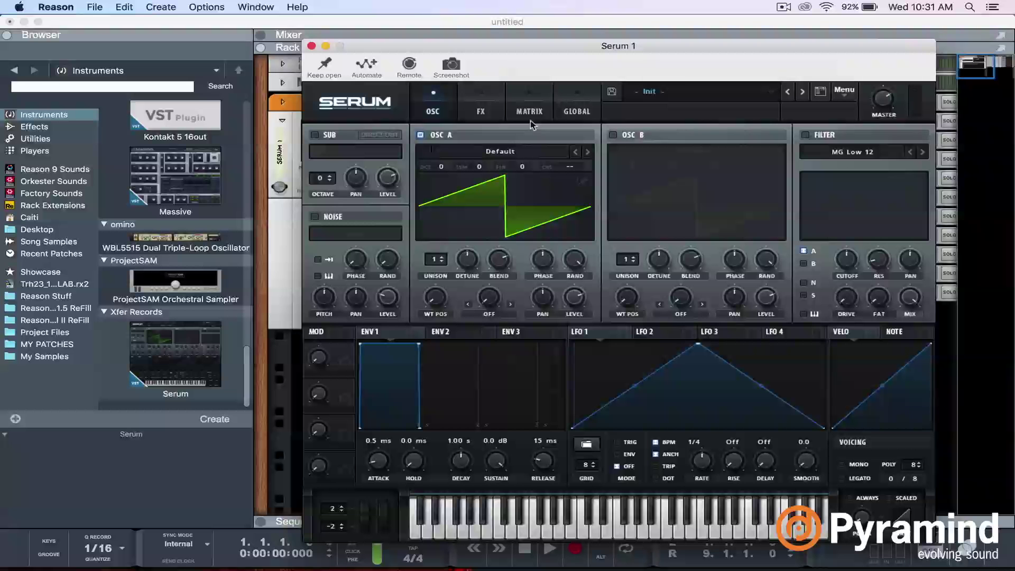
pyautogui.click(840, 92)
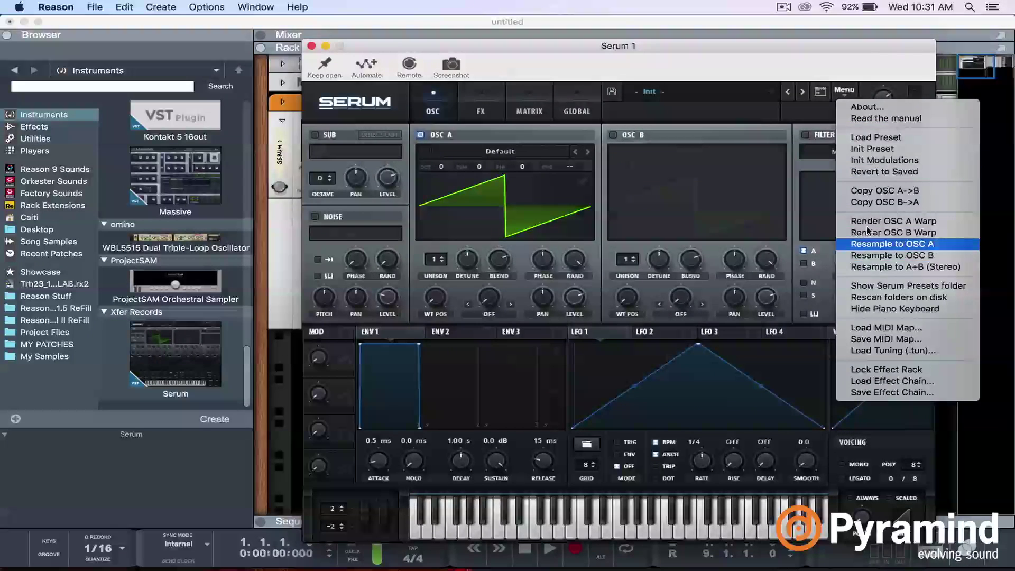
pyautogui.click(857, 139)
pyautogui.doubleClick(486, 170)
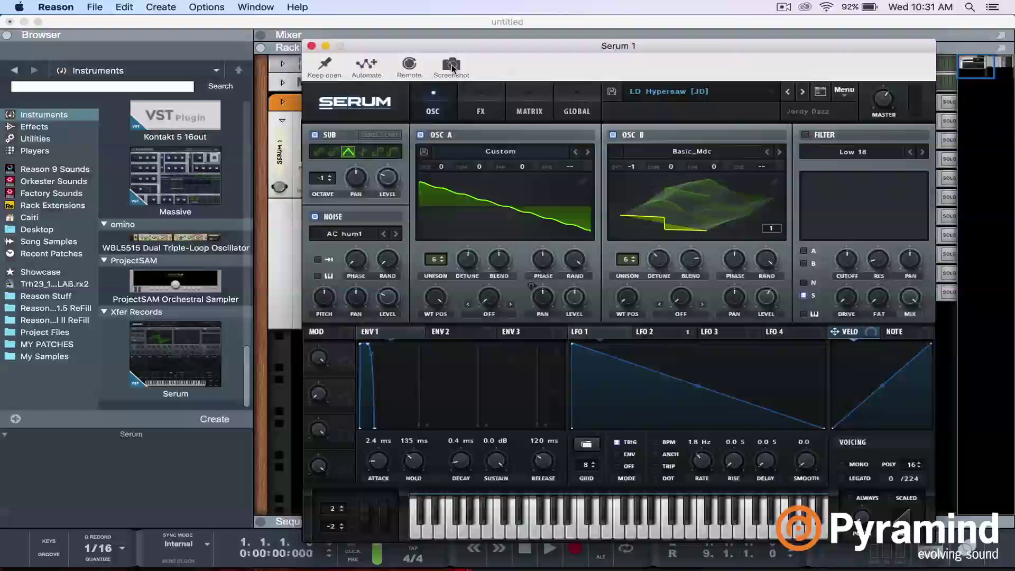
# Step: Look through the Effects category and the Instruments list down to the Serum entry in the browser
pyautogui.click(53, 127)
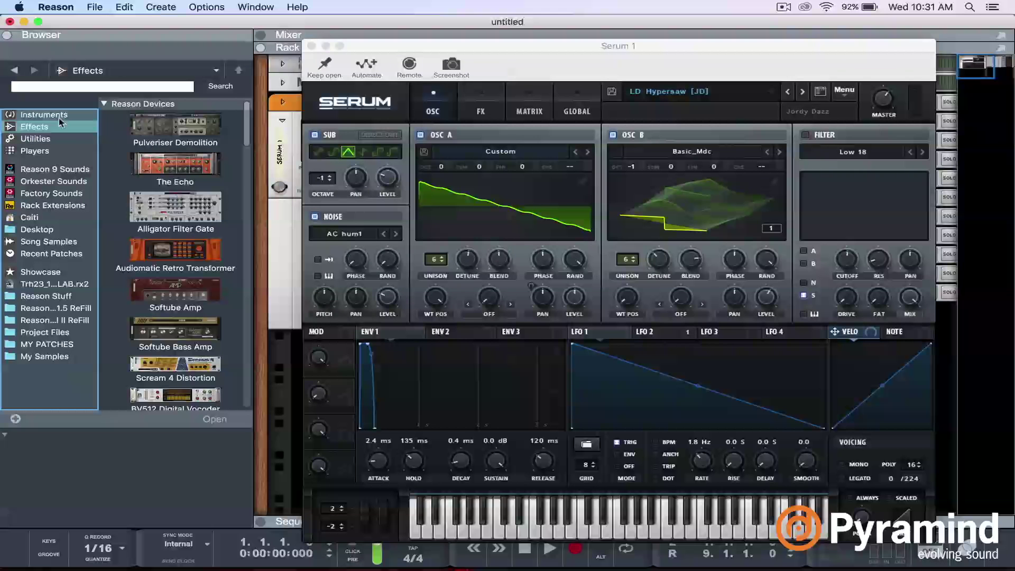
pyautogui.click(56, 115)
pyautogui.click(186, 359)
pyautogui.scroll(-10, 186, 360)
pyautogui.click(159, 354)
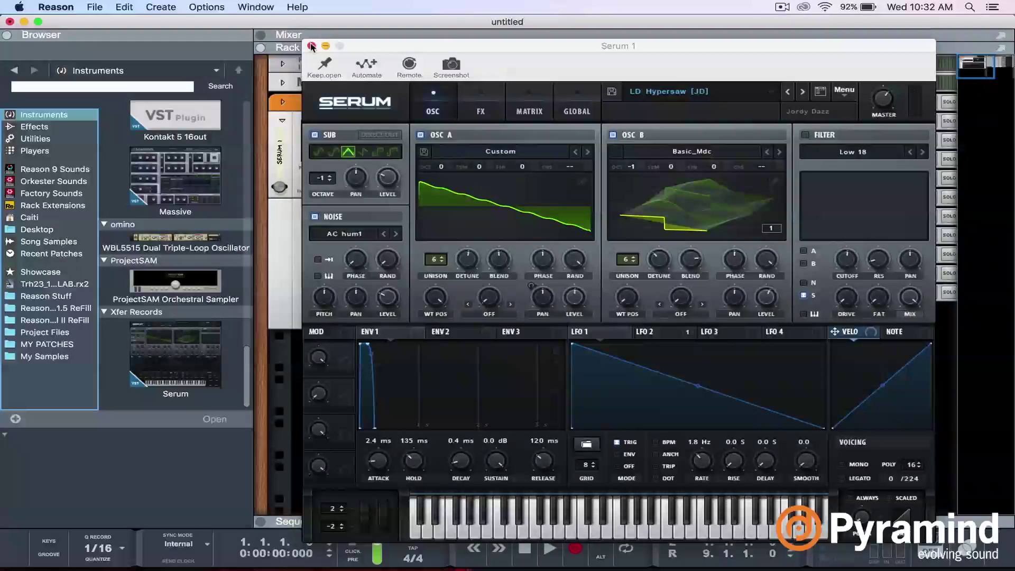
# Step: Reset Serum to its init preset and shift the plugin window slightly upward
pyautogui.click(844, 91)
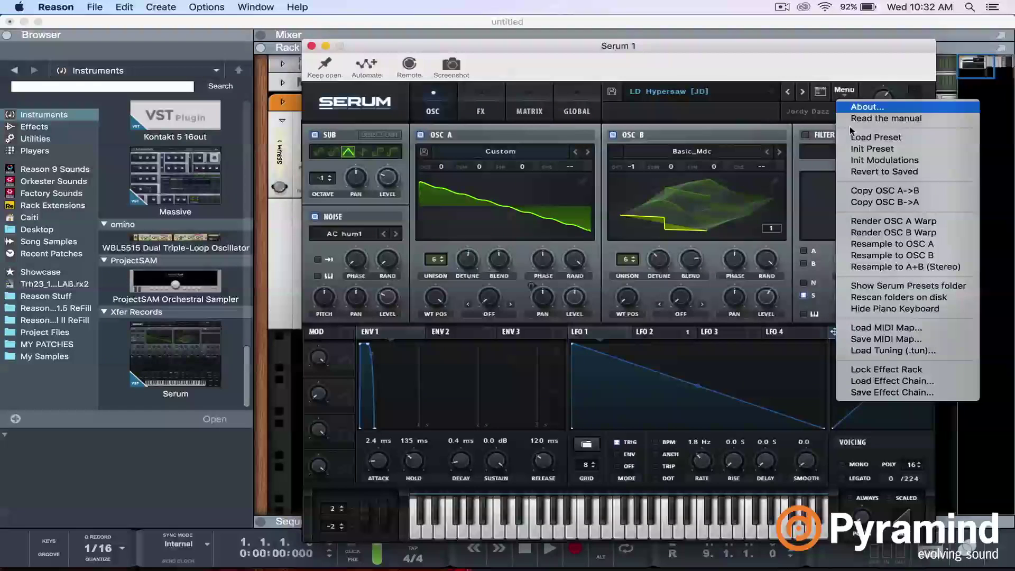
pyautogui.click(872, 148)
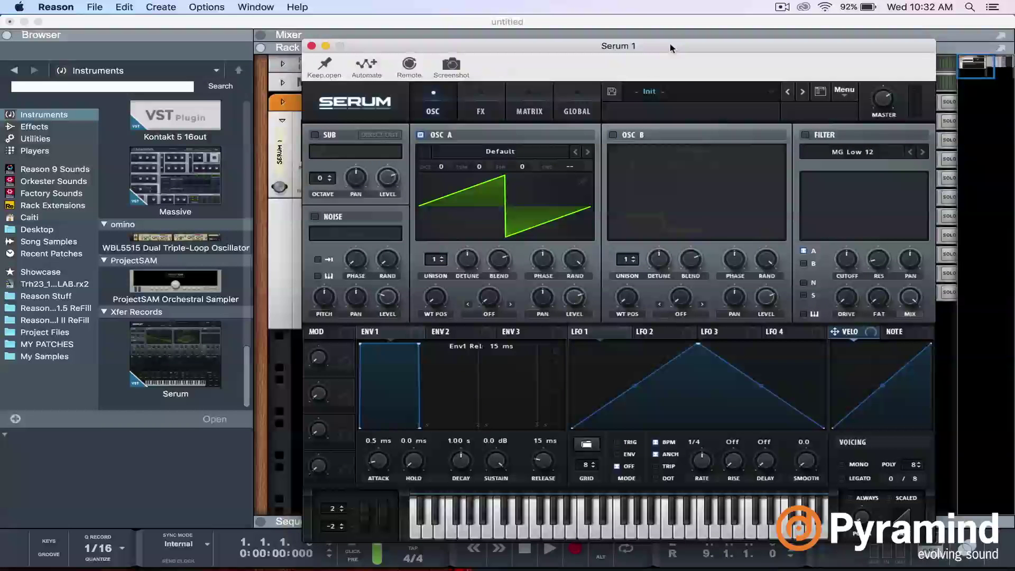
pyautogui.moveTo(670, 43); pyautogui.dragTo(674, 29)
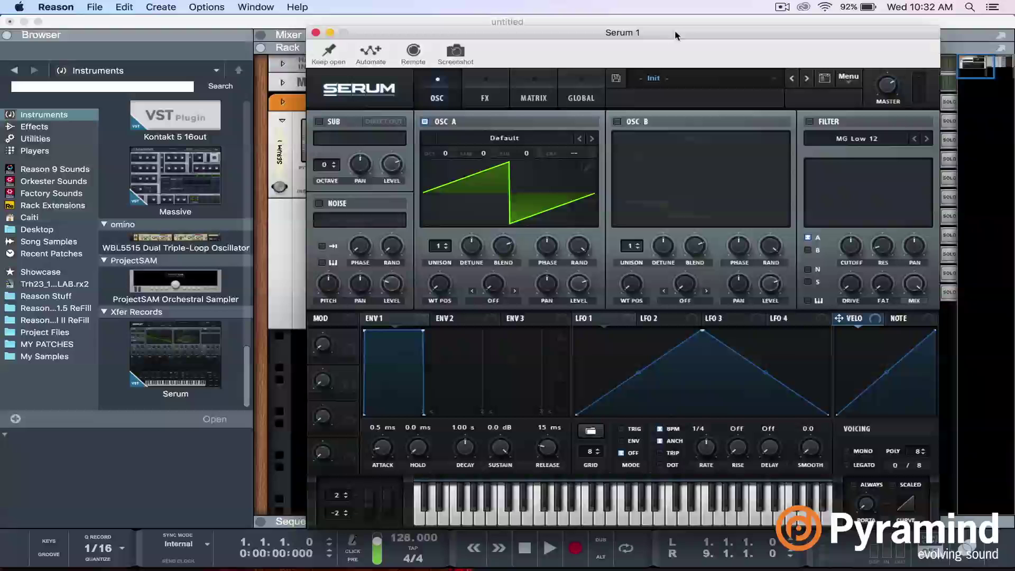
# Step: Load the Spectral wavetable Squelchy 1 [SL] into oscillator A
pyautogui.click(547, 142)
pyautogui.moveTo(545, 182)
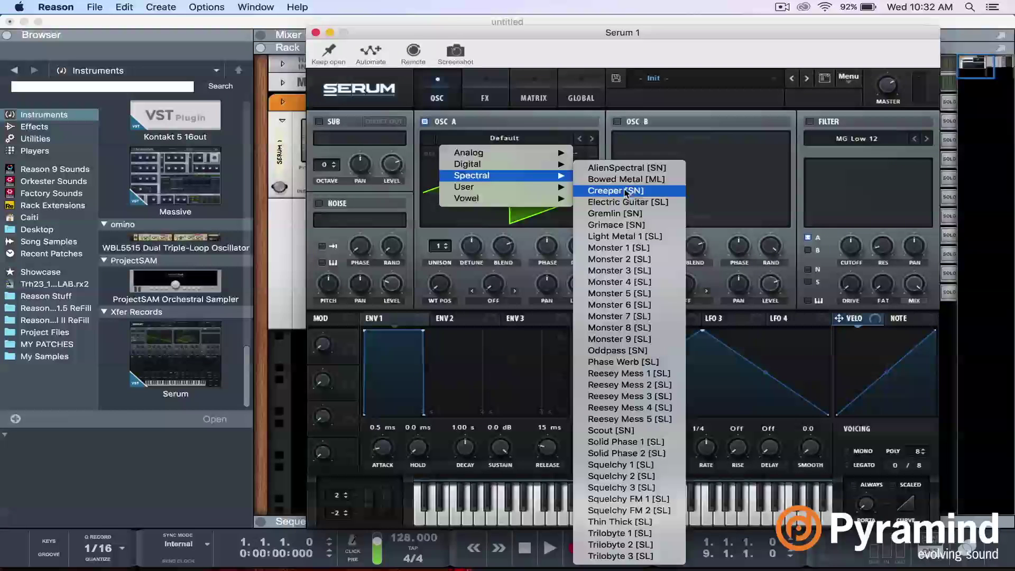
pyautogui.click(638, 465)
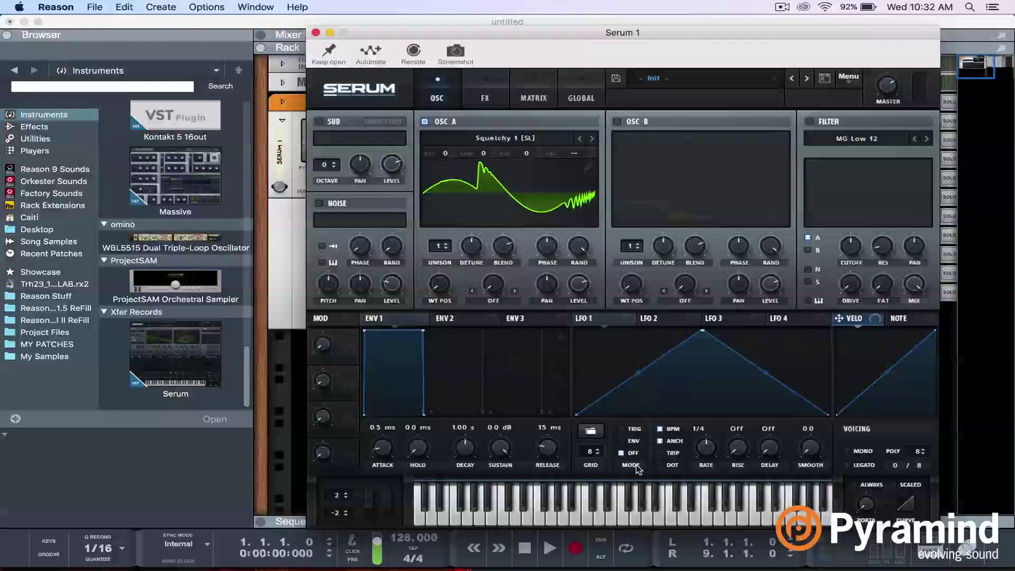
# Step: Show the on-screen piano keys, place their window over the browser, and play a test note
pyautogui.click(255, 6)
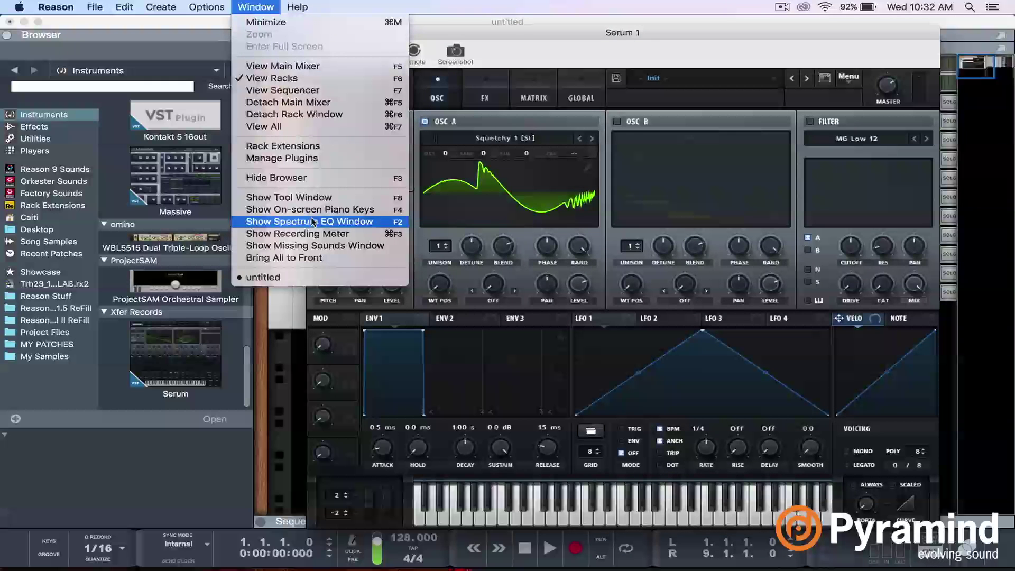
pyautogui.click(312, 209)
pyautogui.moveTo(648, 91); pyautogui.dragTo(89, 235)
pyautogui.press('f')
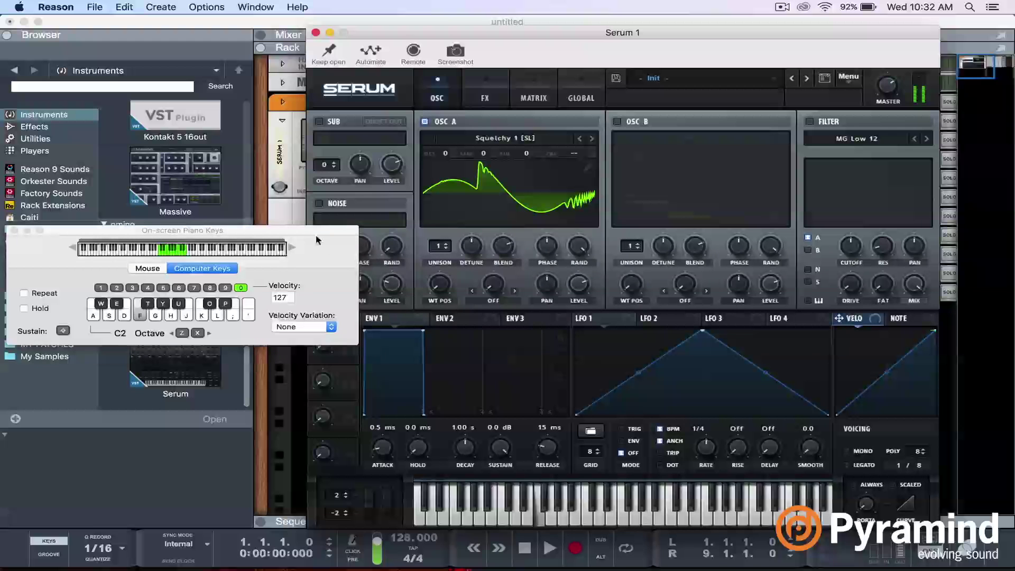
pyautogui.press('f')
# Step: Adjust oscillator A's wavetable position and audition the sound with a note
pyautogui.moveTo(438, 290); pyautogui.dragTo(442, 220)
pyautogui.moveTo(441, 282)
pyautogui.mouseDown()
pyautogui.moveTo(443, 267)
pyautogui.moveTo(446, 292)
pyautogui.mouseUp()
pyautogui.press('f')
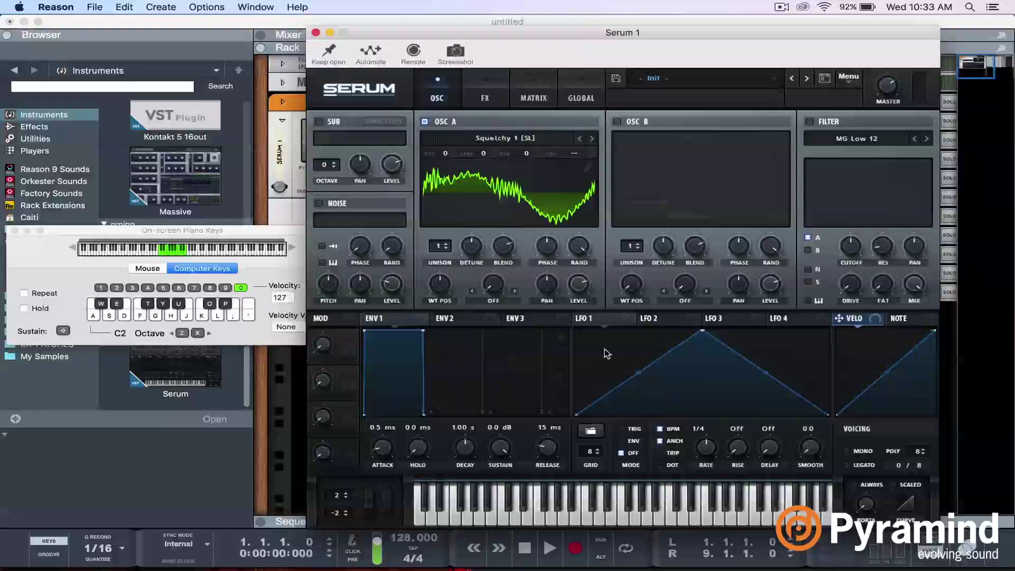
# Step: Modulate oscillator A's wavetable position with LFO 1 in TRIG mode, adjust the modulation, and audition it with a note
pyautogui.moveTo(618, 317); pyautogui.dragTo(442, 285)
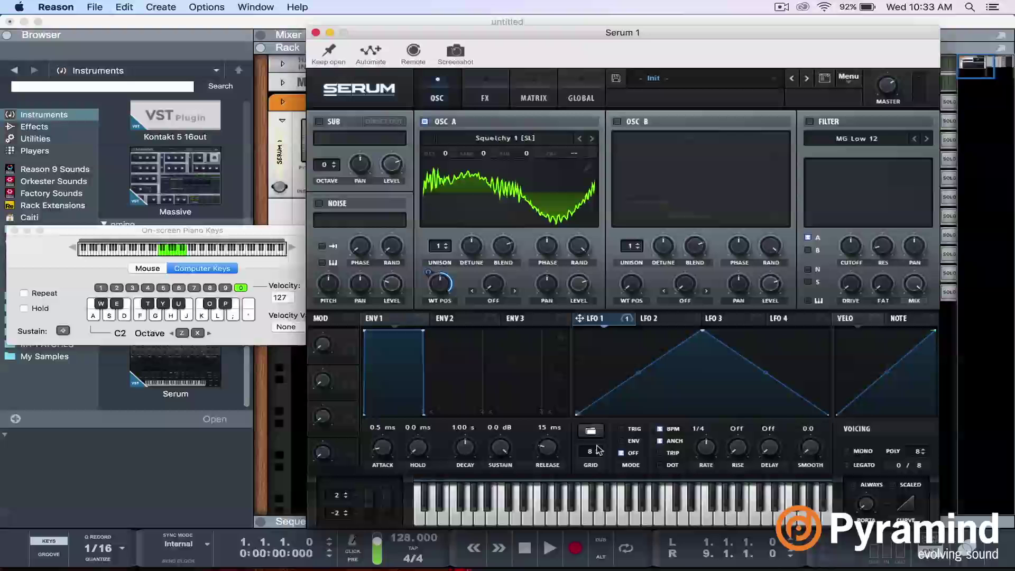
pyautogui.moveTo(427, 272); pyautogui.dragTo(432, 370)
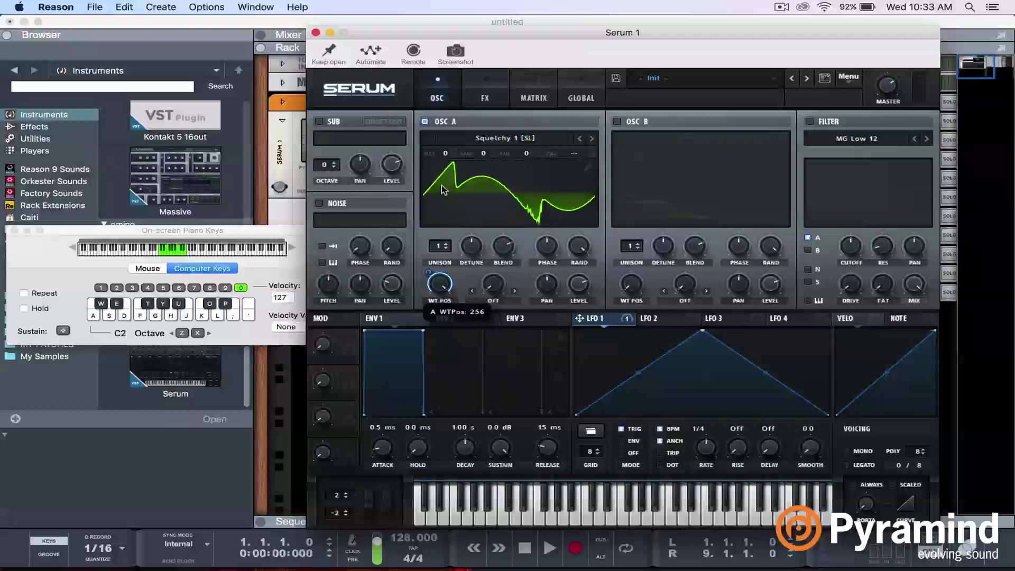
pyautogui.moveTo(428, 245); pyautogui.dragTo(432, 241)
pyautogui.press('f')
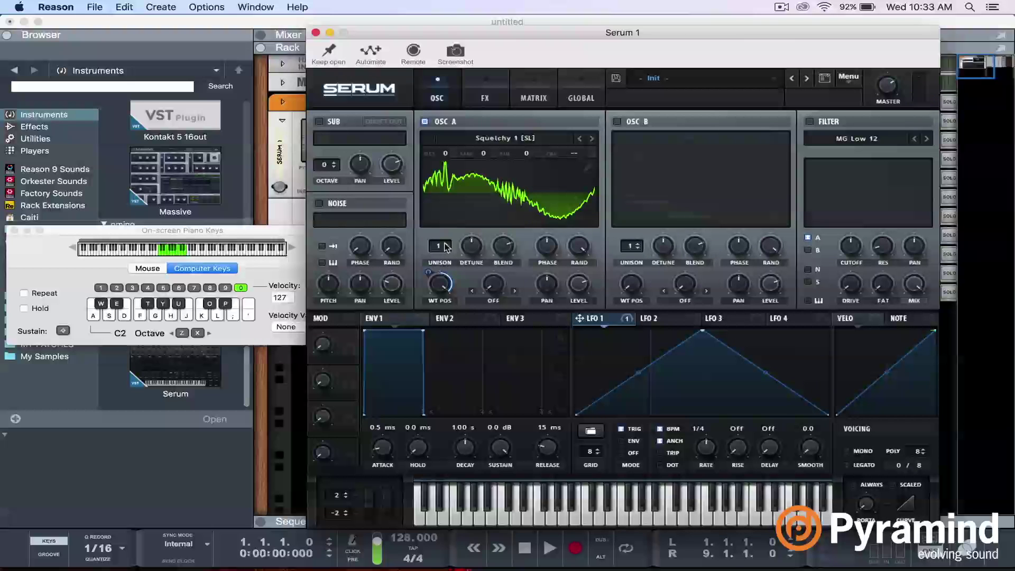
# Step: Set oscillator A's unison to 8 voices and its blend to 81, adjusting the detune and auditioning a note
pyautogui.scroll(5, 445, 247)
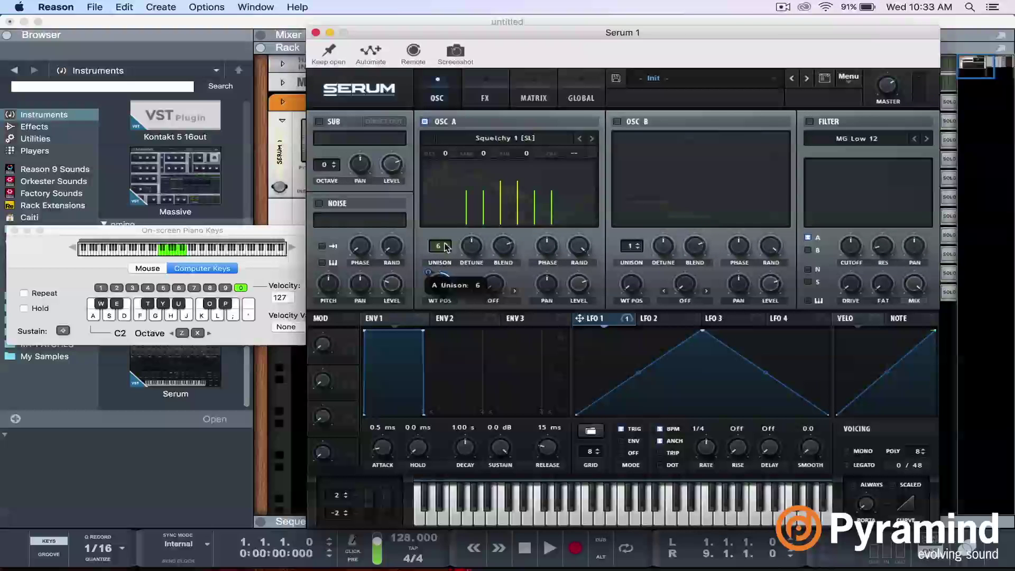
pyautogui.moveTo(475, 247); pyautogui.dragTo(509, 246)
pyautogui.press('f')
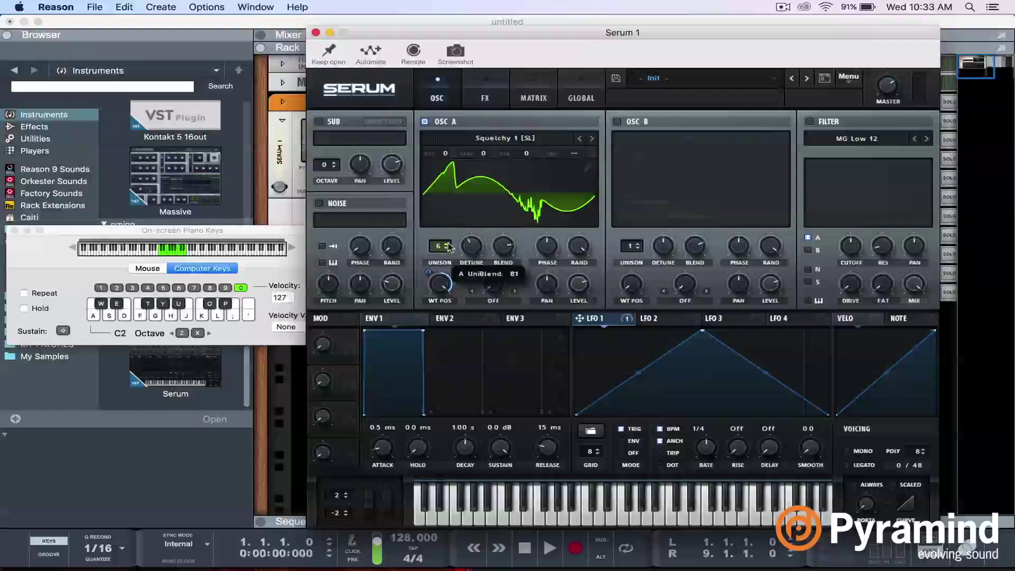
pyautogui.scroll(2, 448, 246)
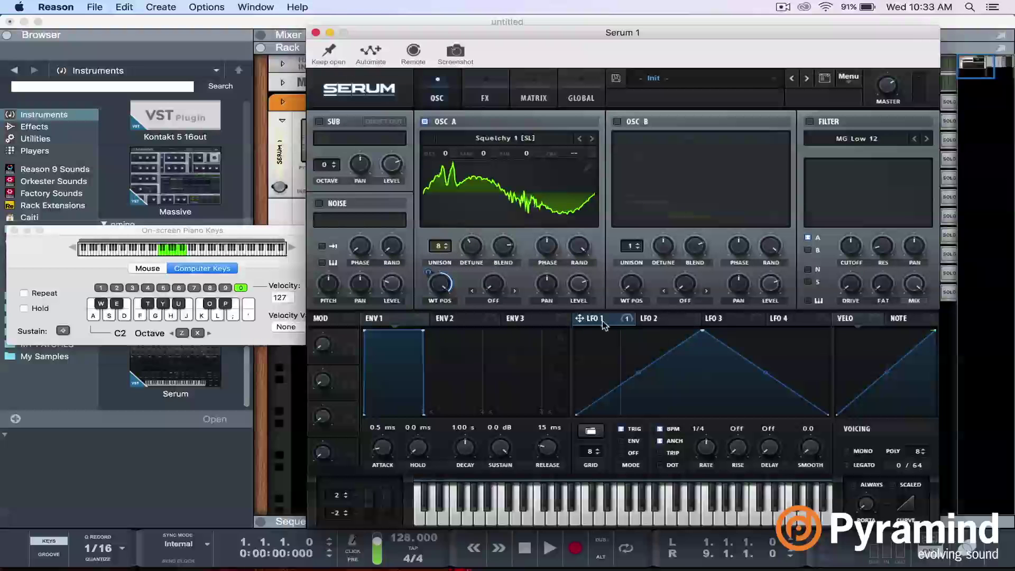
# Step: Modulate oscillator A's unison detune with LFO 1, adjust the modulation depth, and audition the result with notes
pyautogui.moveTo(580, 320); pyautogui.dragTo(459, 253)
pyautogui.press('f')
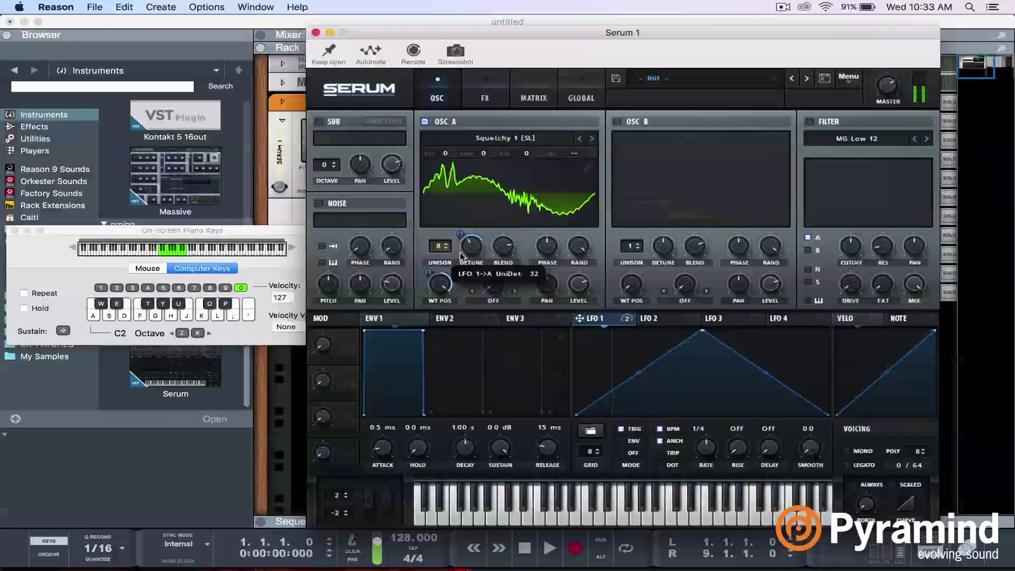
pyautogui.moveTo(461, 235)
pyautogui.moveTo(462, 230); pyautogui.dragTo(463, 233)
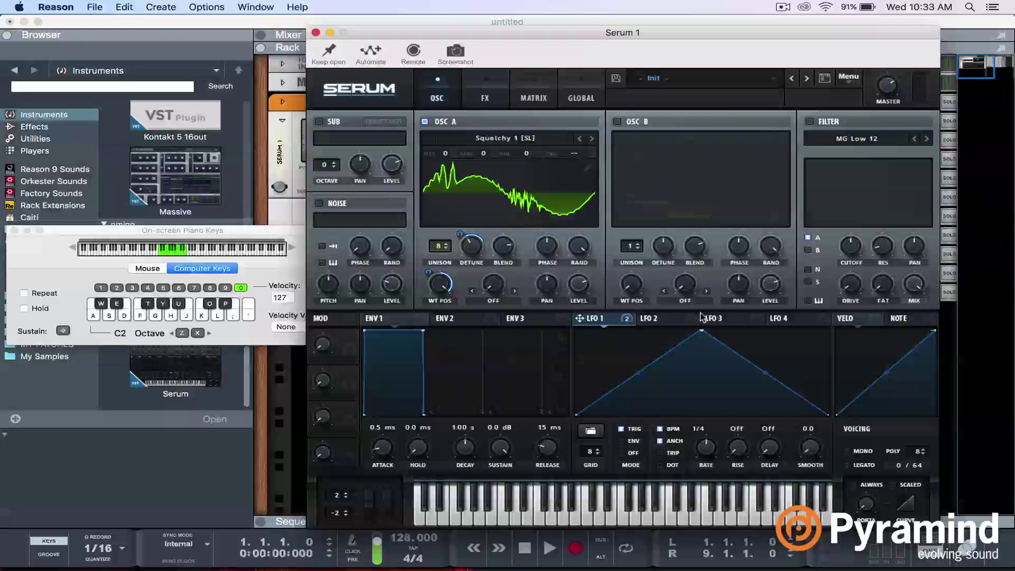
pyautogui.press('a')
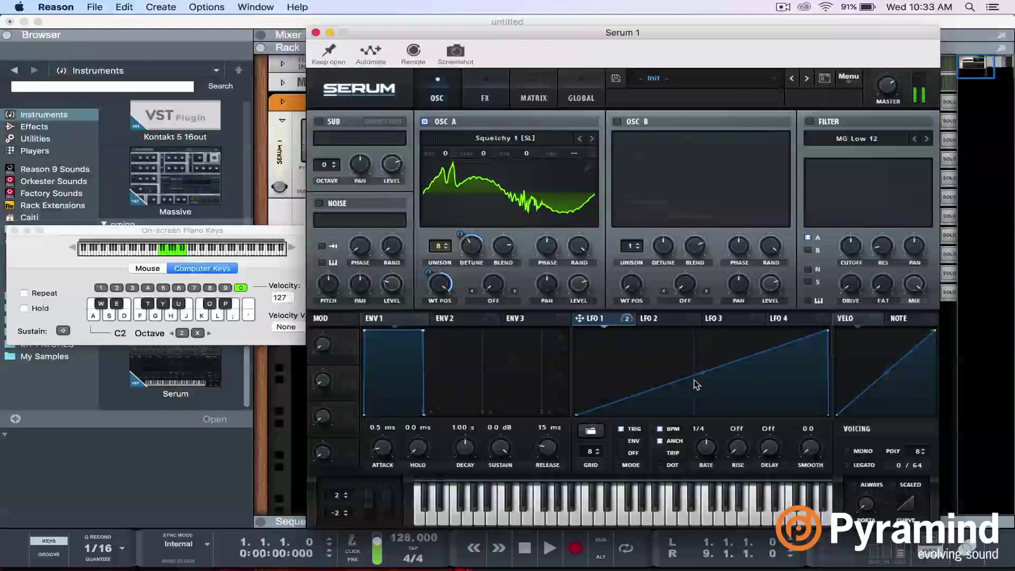
# Step: Set envelope 1's attack to 393 ms, auditioning a note, and set the upward pitch bend range to 24 semitones
pyautogui.moveTo(392, 332); pyautogui.dragTo(433, 328)
pyautogui.press('f')
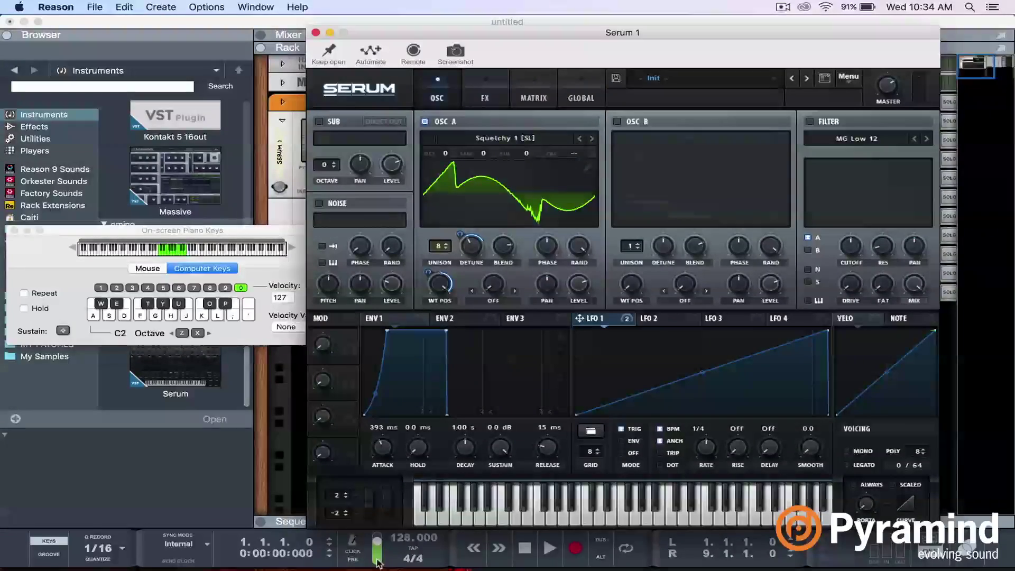
pyautogui.moveTo(339, 501); pyautogui.dragTo(338, 490)
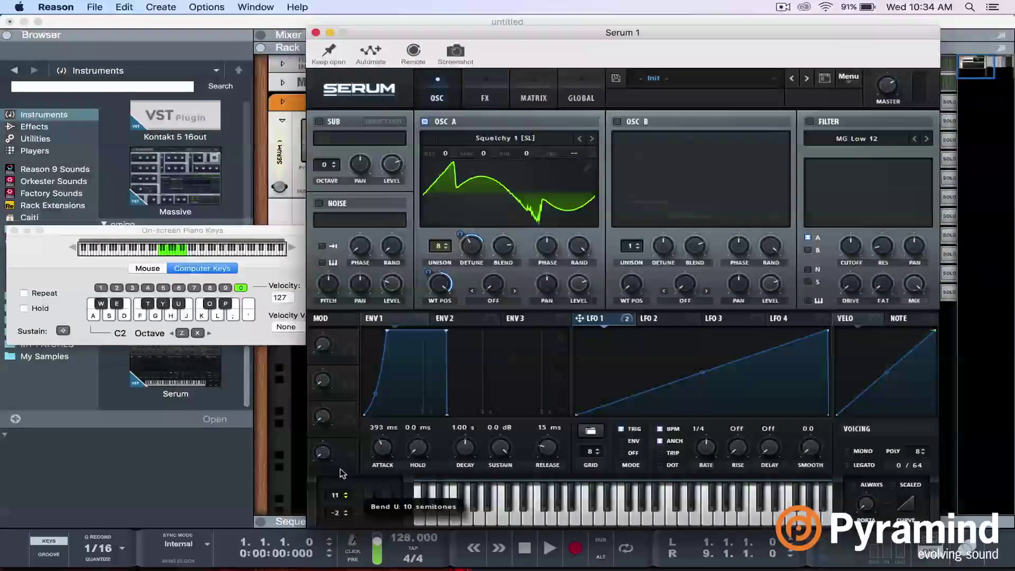
pyautogui.moveTo(342, 467); pyautogui.dragTo(341, 470)
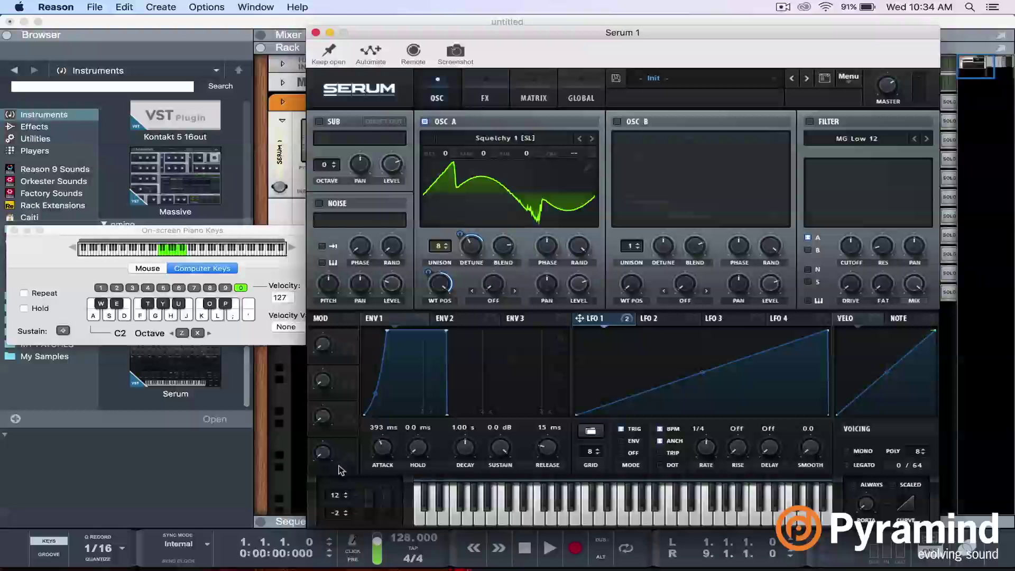
pyautogui.moveTo(338, 490); pyautogui.dragTo(341, 465)
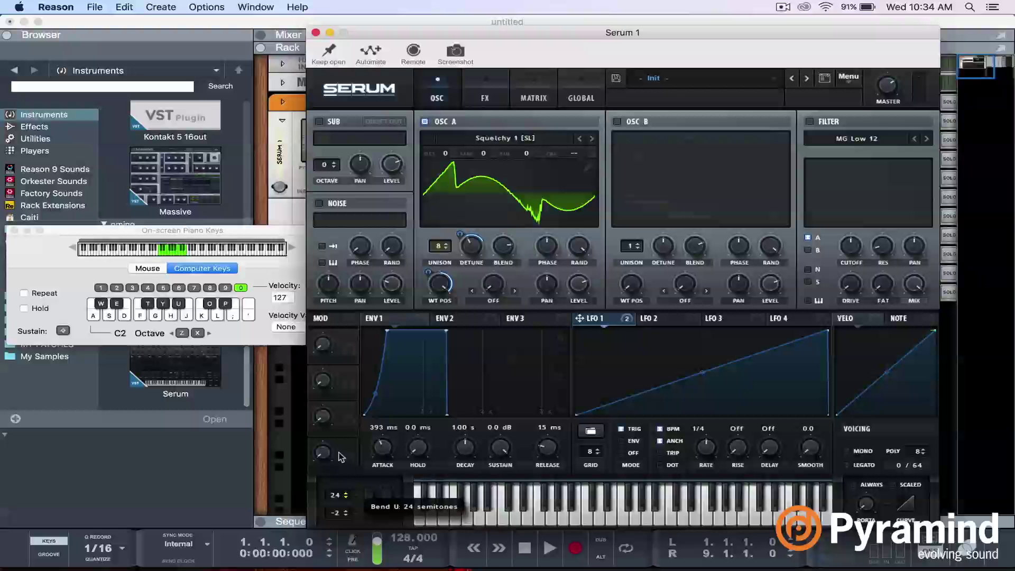
# Step: Create an automation lane for Serum's pitch bend wheel and close the plugin and on-screen piano keys windows
pyautogui.click(373, 53)
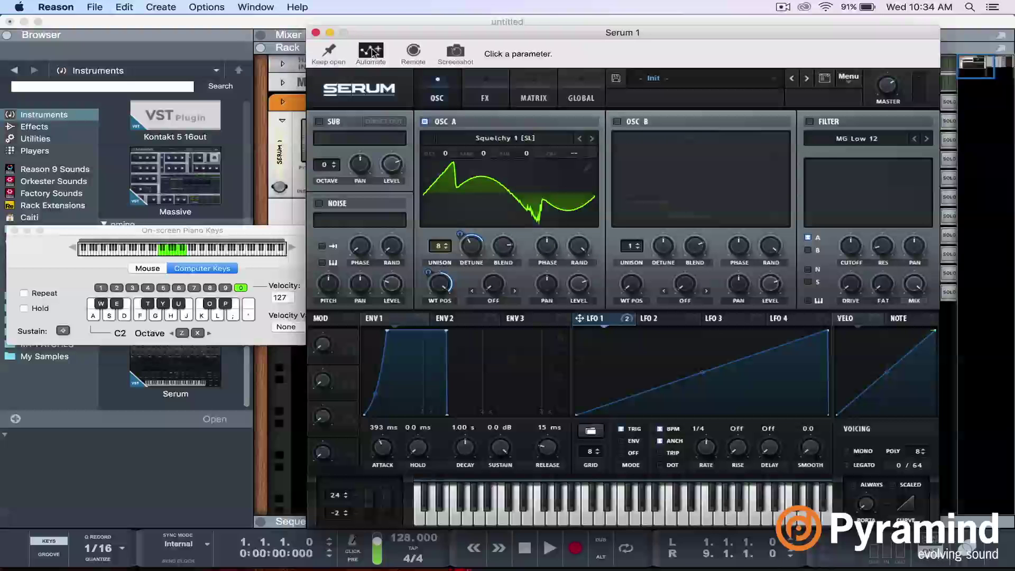
pyautogui.click(369, 505)
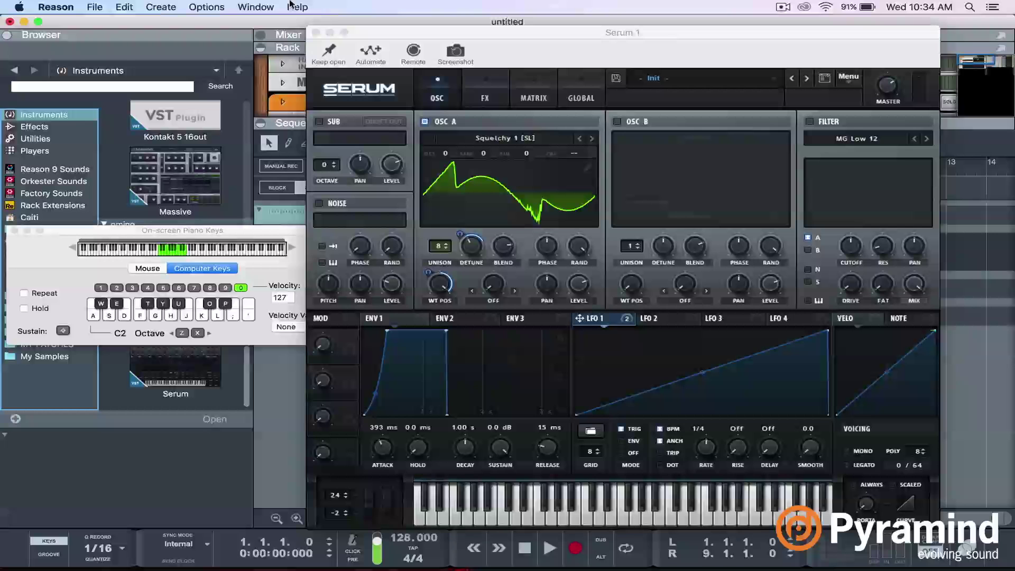
pyautogui.click(315, 33)
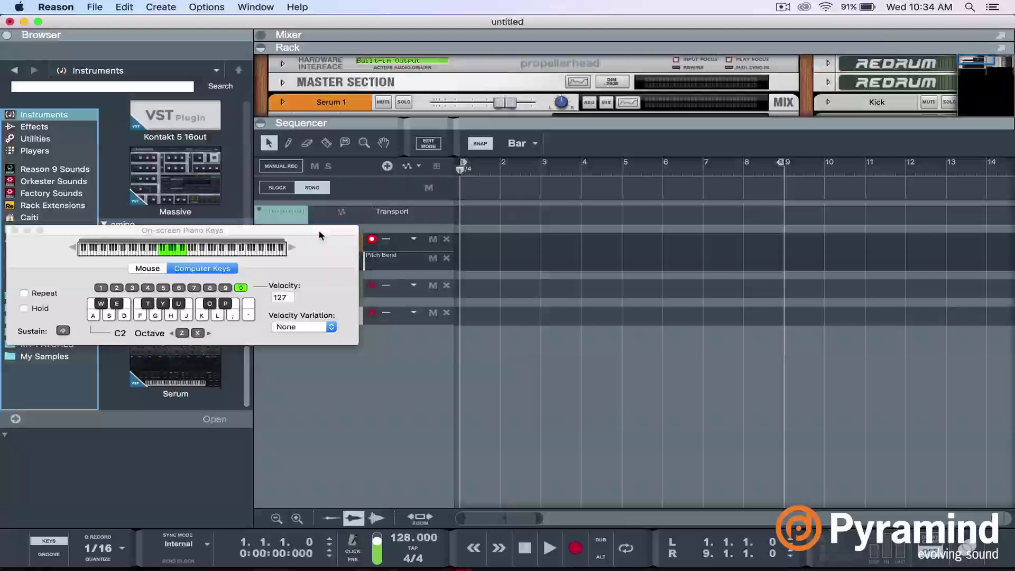
pyautogui.click(15, 231)
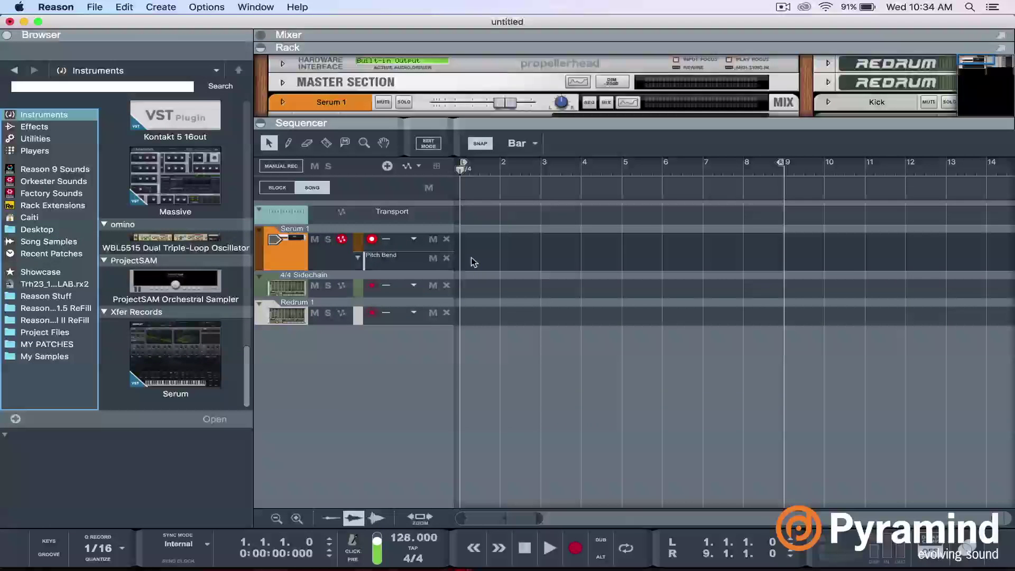
# Step: Create a four-bar pitch bend clip from bar 1 on the Serum 1 track, ramping from 50% to 100%
pyautogui.doubleClick(480, 262)
pyautogui.moveTo(503, 261); pyautogui.dragTo(622, 261)
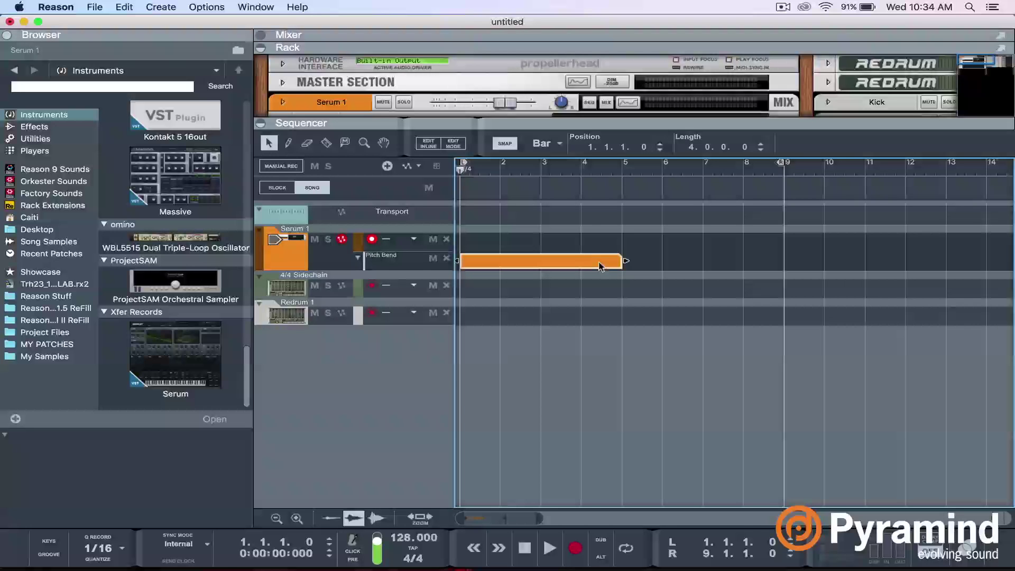
pyautogui.doubleClick(575, 266)
pyautogui.click(622, 259)
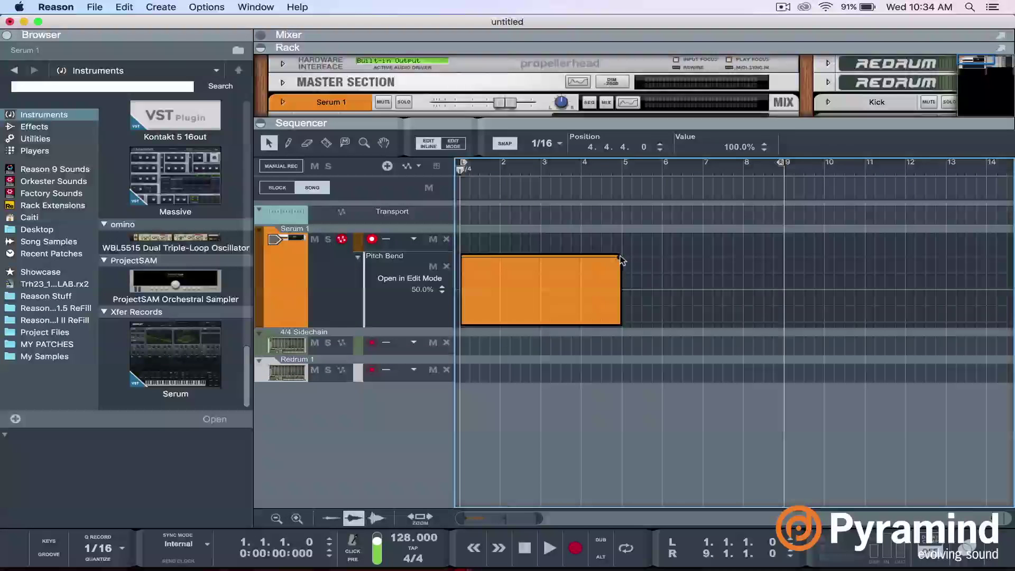
pyautogui.click(465, 290)
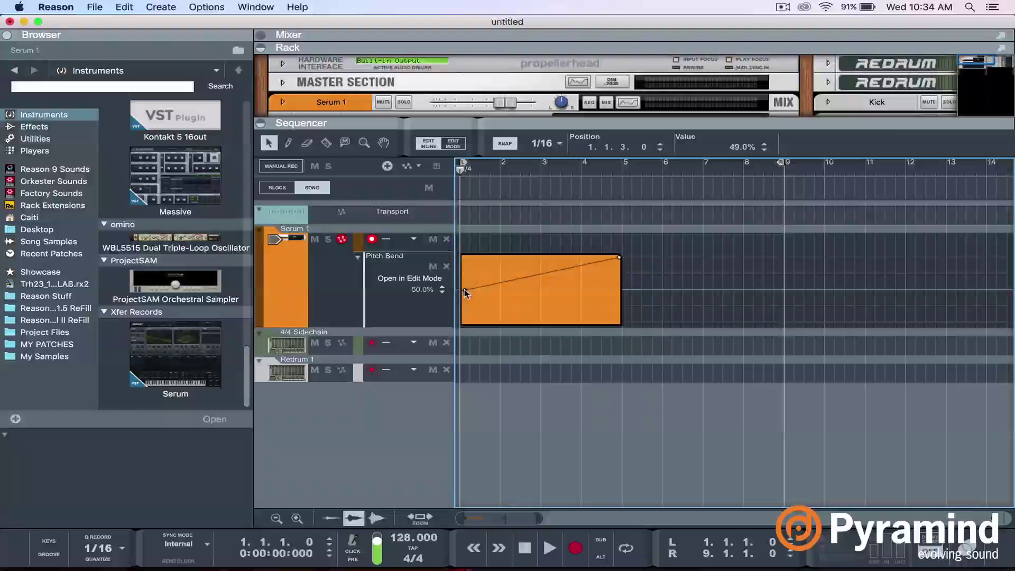
pyautogui.doubleClick(736, 147)
pyautogui.write('5')
pyautogui.press('Return')
pyautogui.click(493, 244)
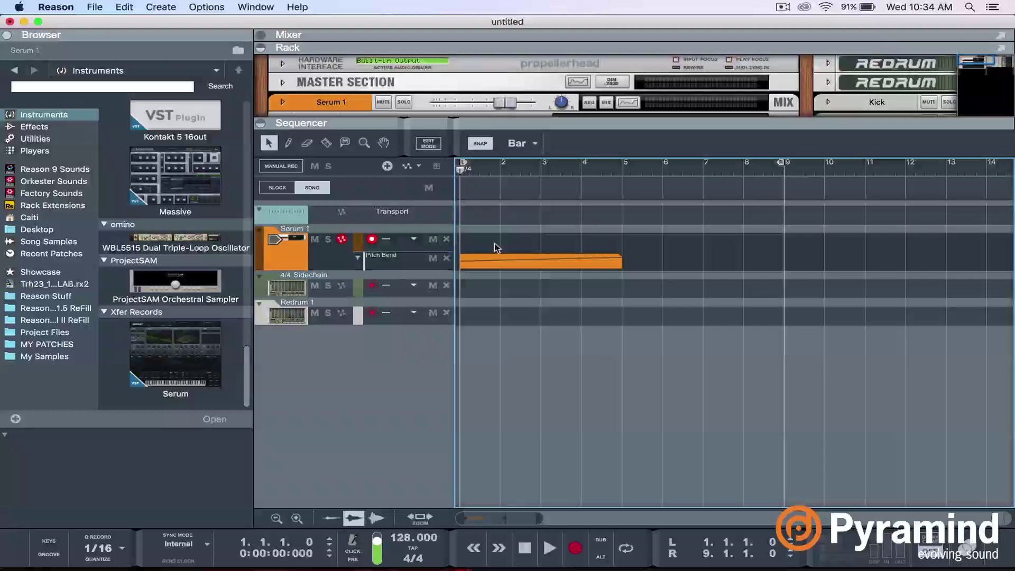
# Step: Show the on-screen piano keys and record a short note at the start of the Serum 1 track
pyautogui.click(257, 7)
pyautogui.click(325, 234)
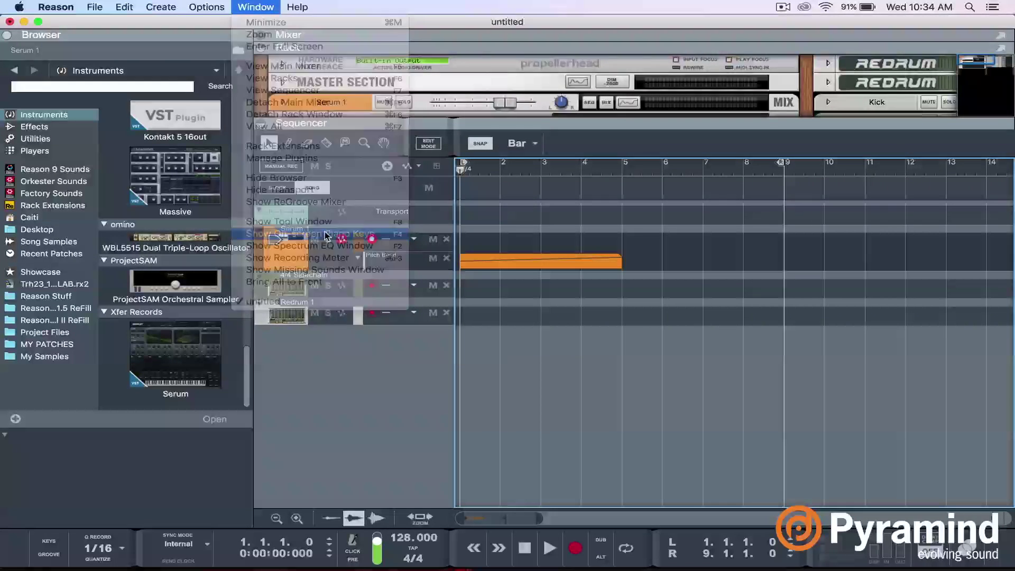
pyautogui.click(565, 548)
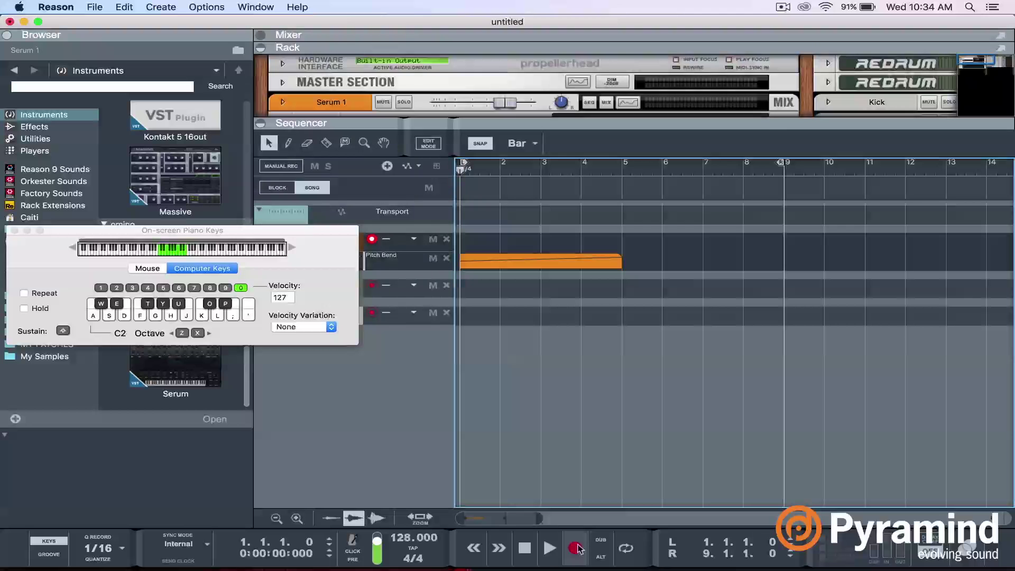
pyautogui.click(525, 548)
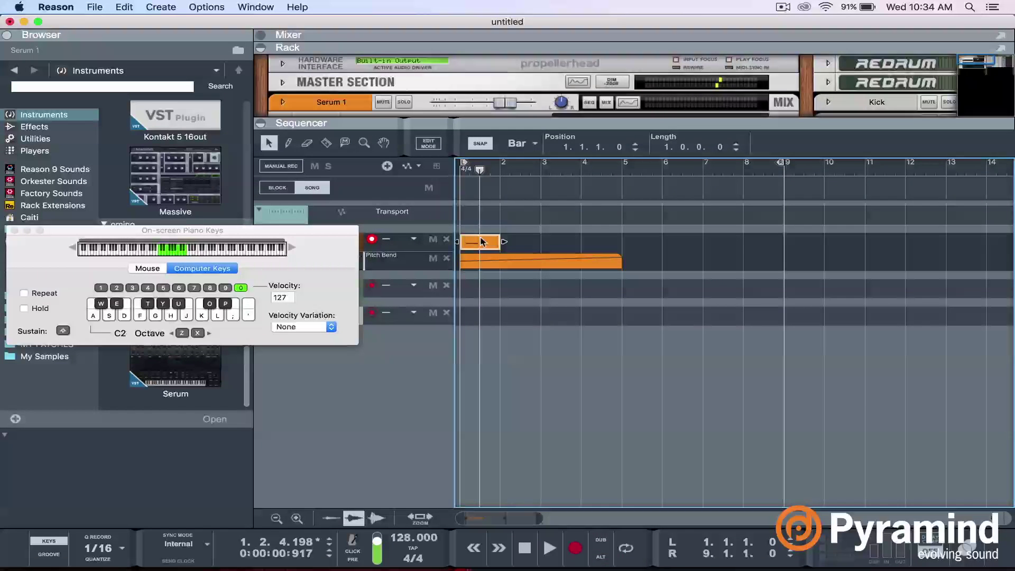
# Step: Lengthen the recorded note to fill its one-bar clip and stretch the clip with its note to four bars
pyautogui.doubleClick(478, 240)
pyautogui.click(525, 343)
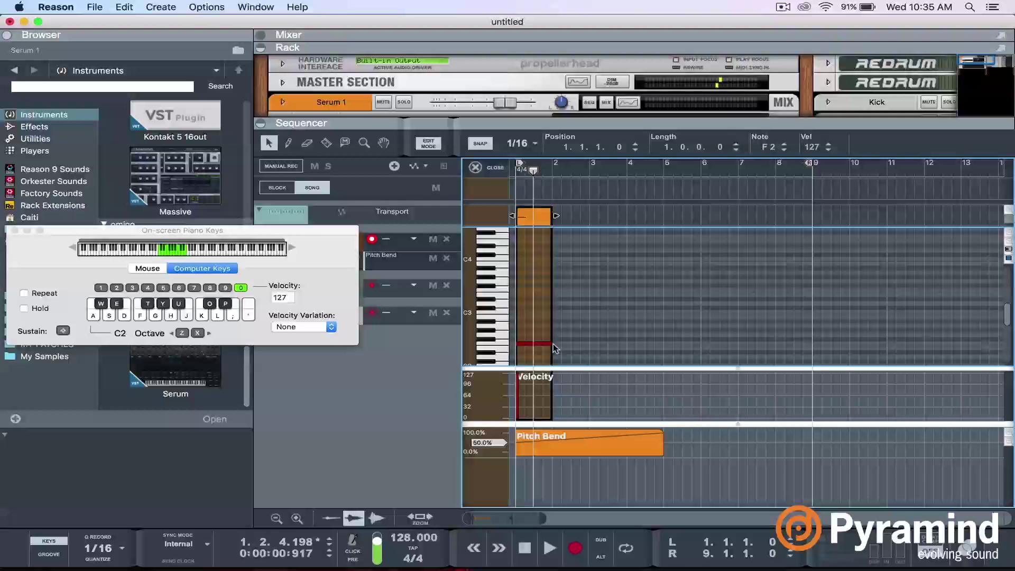
pyautogui.click(475, 167)
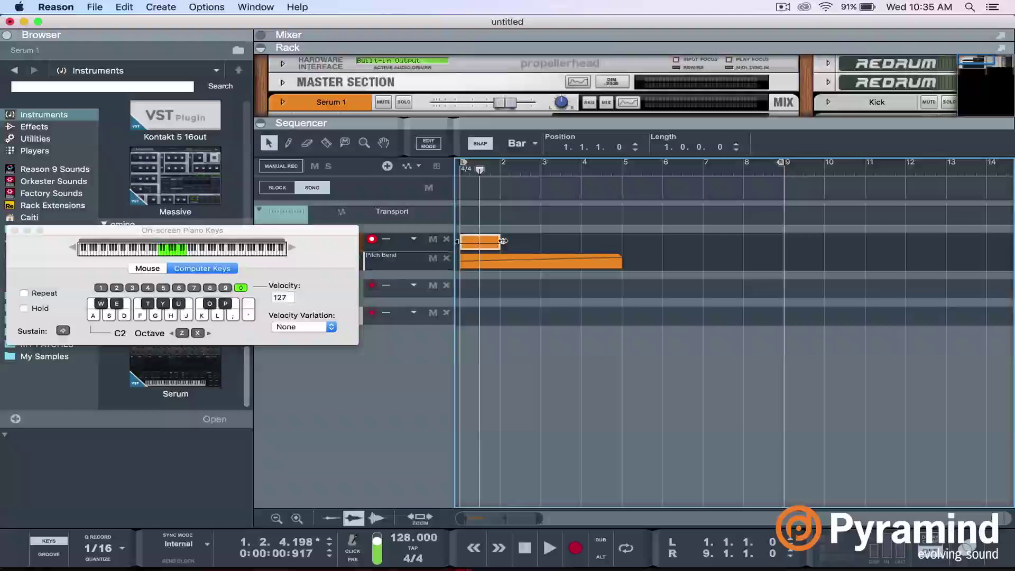
pyautogui.moveTo(502, 241); pyautogui.dragTo(621, 242)
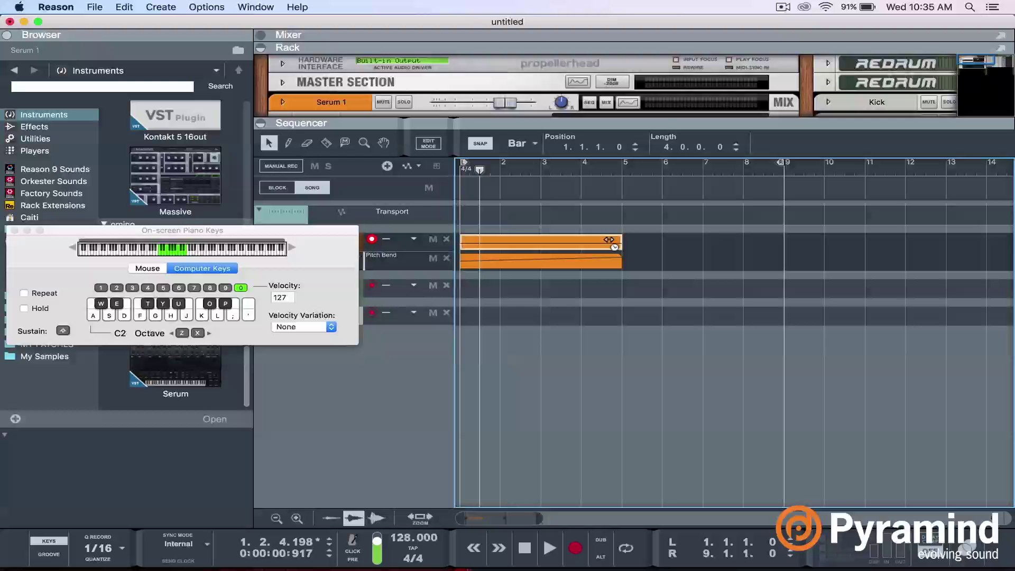
# Step: Slow Serum's LFO 1 rate to 4 bars and play the pitch-bent clip from the start of the song
pyautogui.click(460, 171)
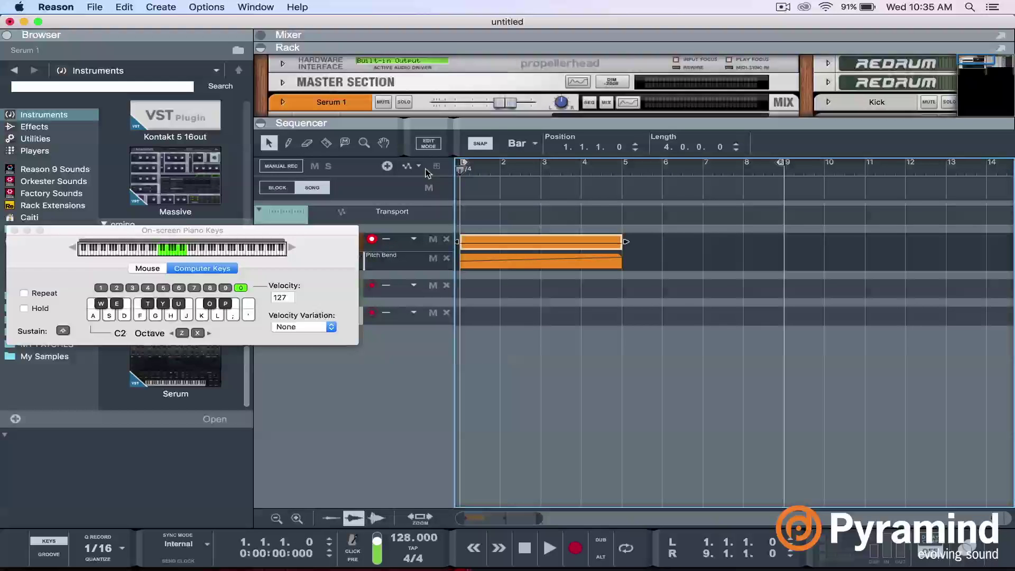
pyautogui.moveTo(496, 125); pyautogui.dragTo(509, 285)
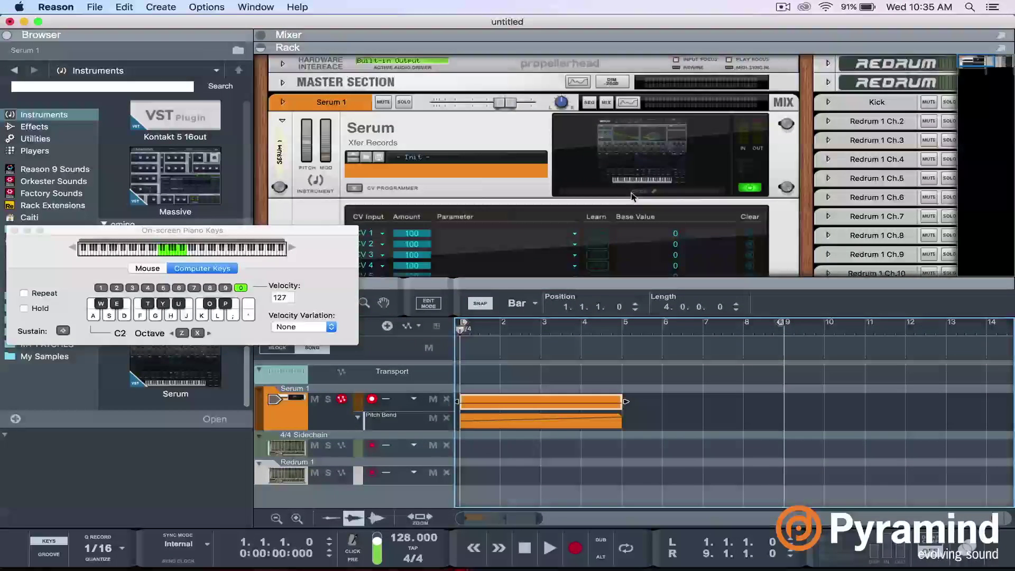
pyautogui.click(633, 197)
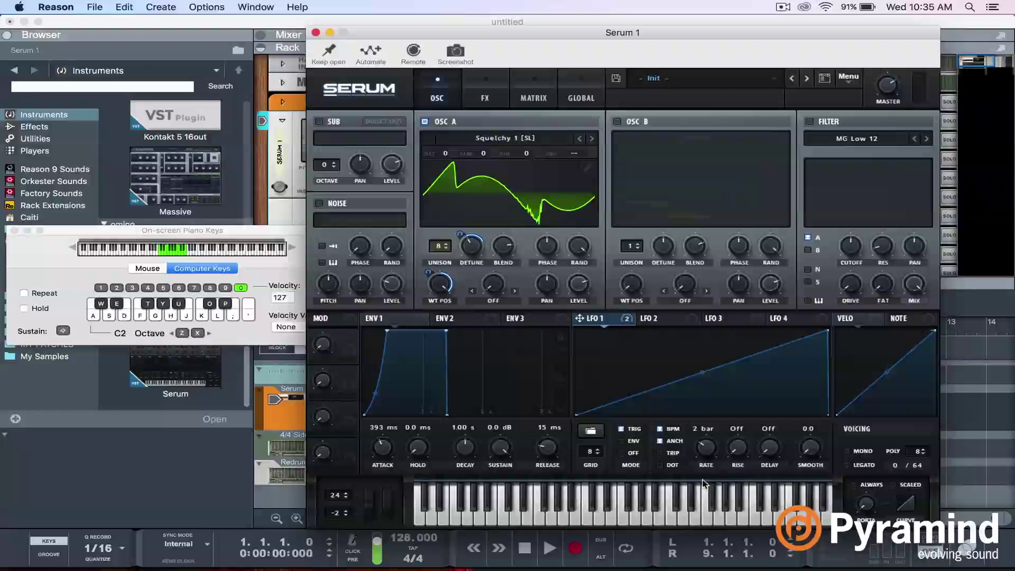
pyautogui.click(315, 33)
pyautogui.press('space')
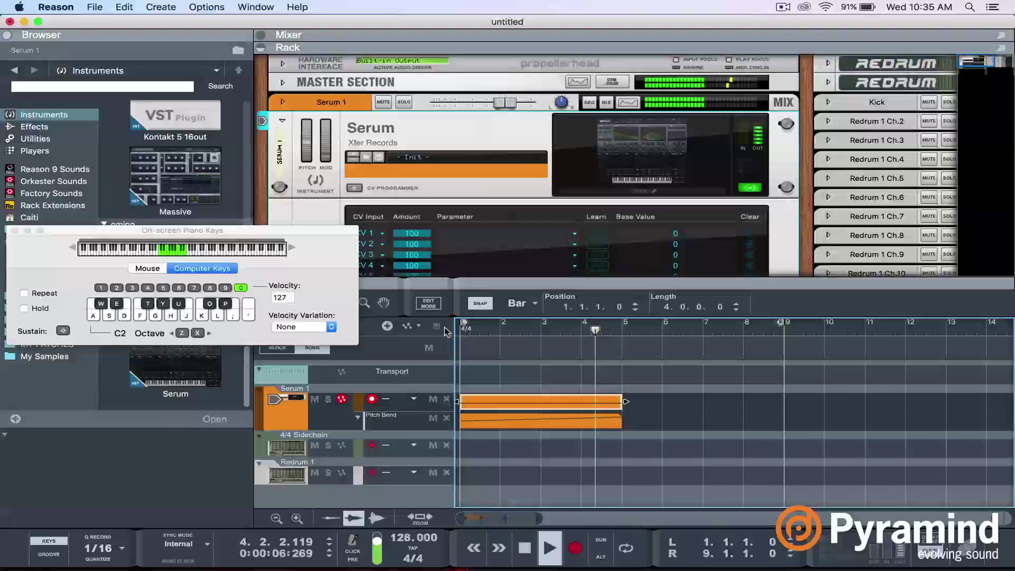
pyautogui.press('space')
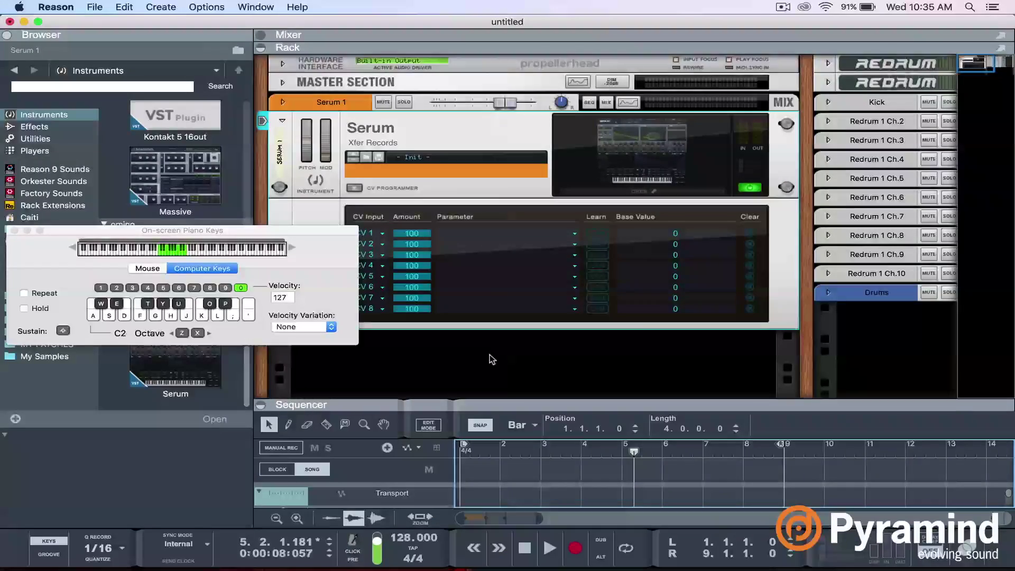
# Step: Add a Pulsar dual LFO below Serum in the rack and close the on-screen piano keys
pyautogui.rightClick(492, 356)
pyautogui.moveTo(561, 472)
pyautogui.click(670, 489)
pyautogui.moveTo(14, 230); pyautogui.dragTo(61, 180)
pyautogui.click(61, 179)
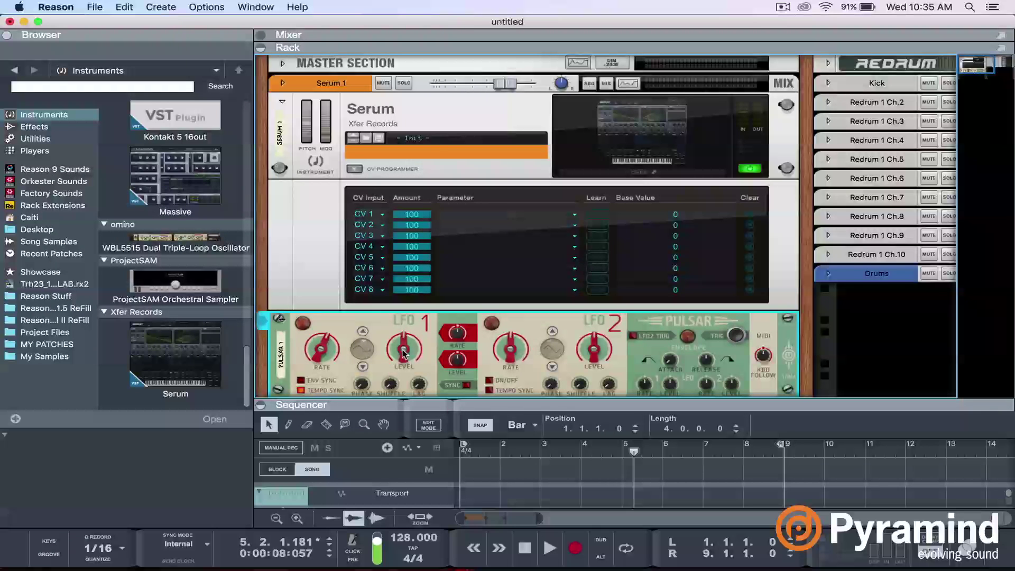
# Step: Cable Pulsar's LFO 1 CV output 1 to Serum's modulation CV input 1 on the back of the rack
pyautogui.press('Tab')
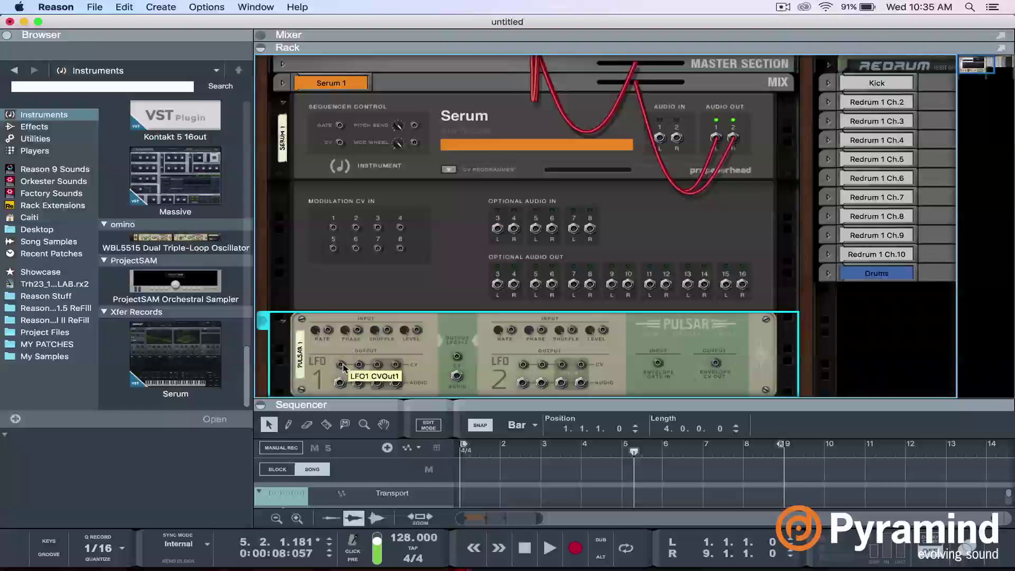
pyautogui.moveTo(340, 364); pyautogui.dragTo(336, 230)
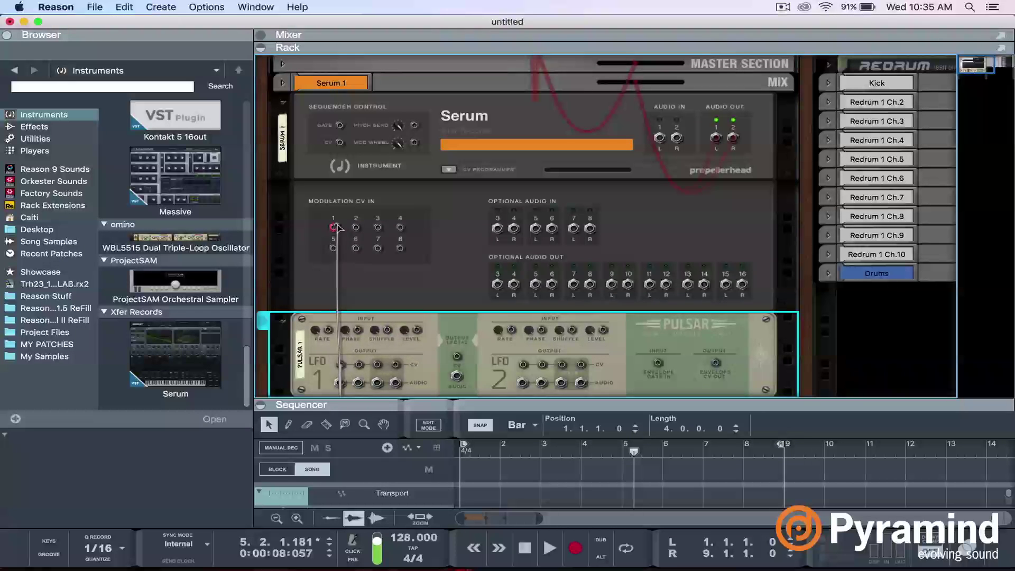
pyautogui.press('Tab')
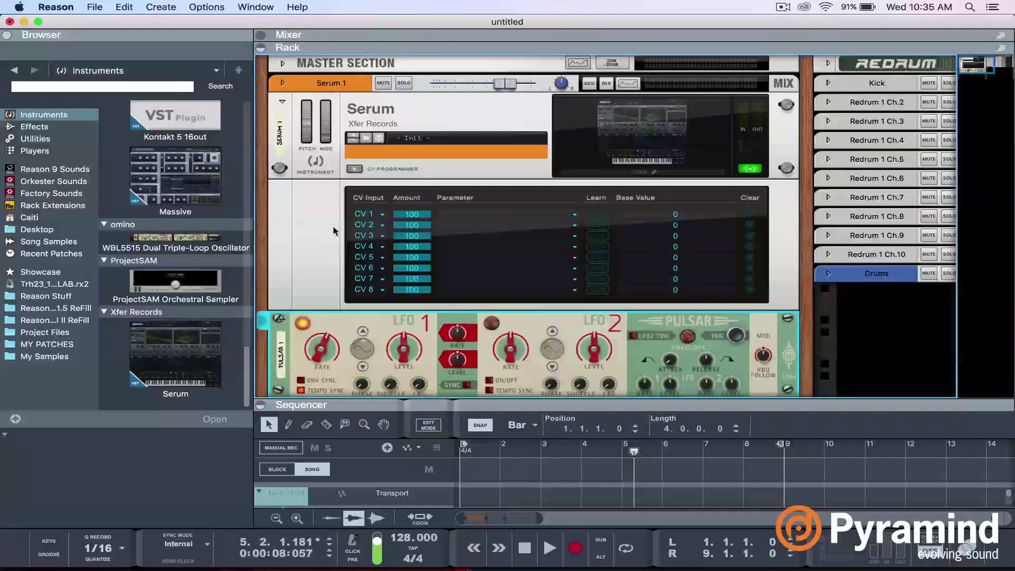
# Step: Switch the second CV routing row to input 1 and return it to input 2
pyautogui.click(374, 227)
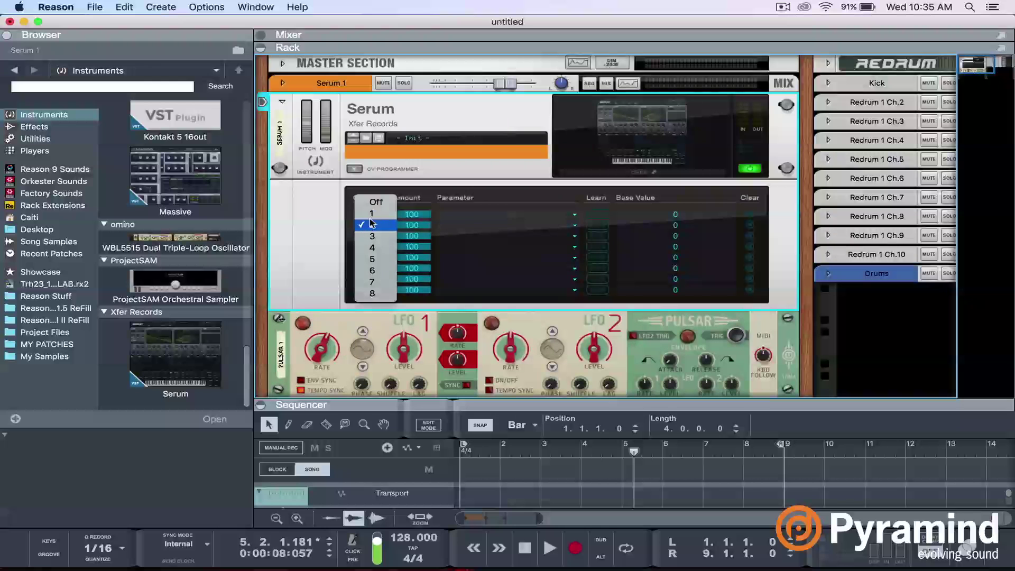
pyautogui.click(372, 211)
pyautogui.click(370, 227)
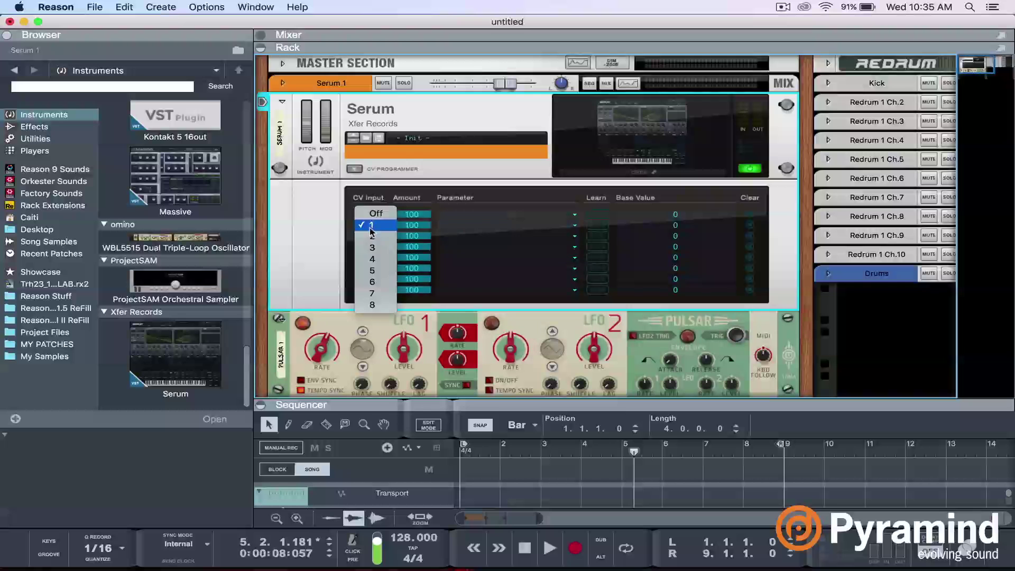
pyautogui.click(370, 233)
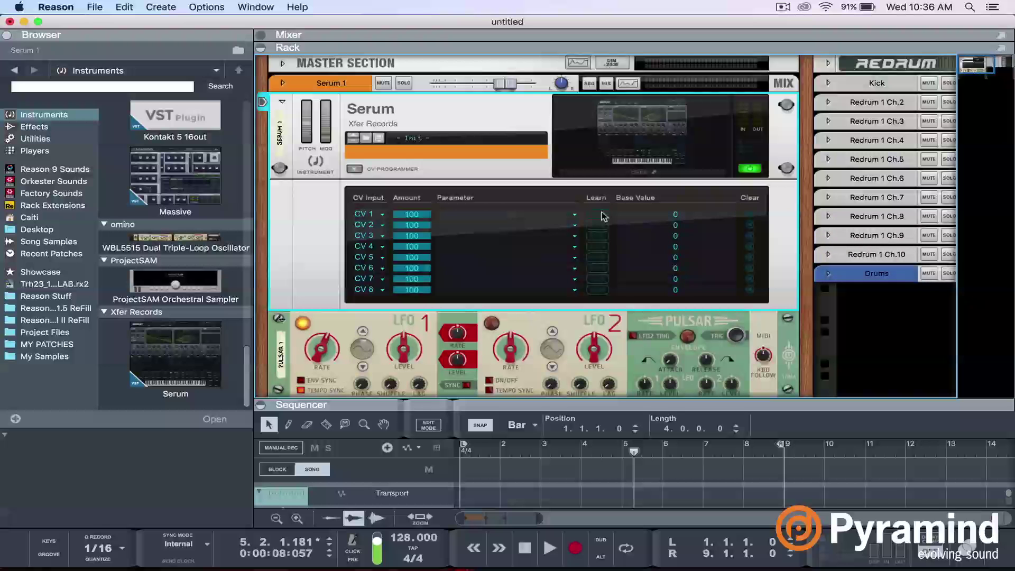
# Step: Set oscillator A's level in Serum to about 63% and close the plugin window
pyautogui.click(622, 171)
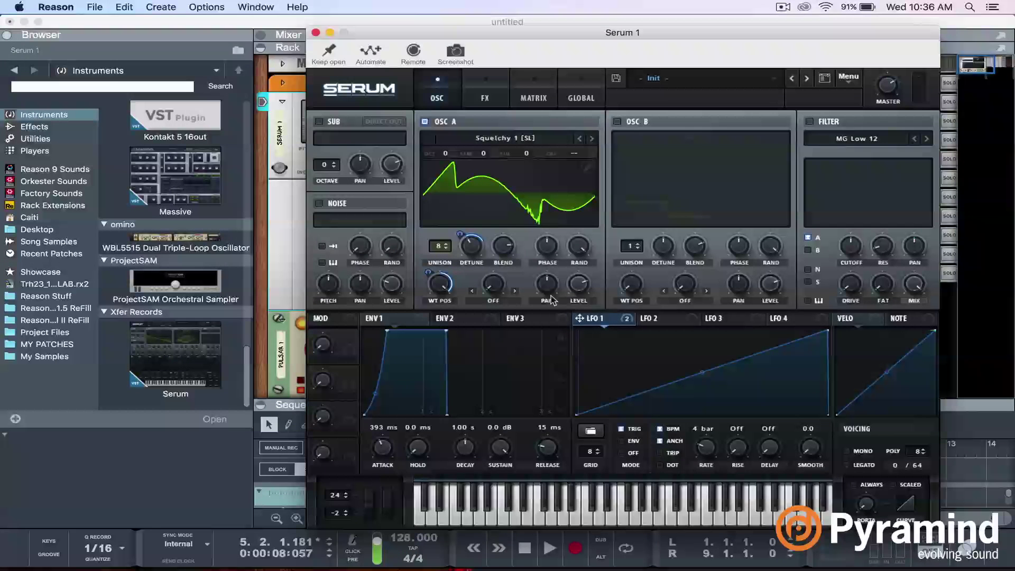
pyautogui.moveTo(576, 305); pyautogui.dragTo(575, 312)
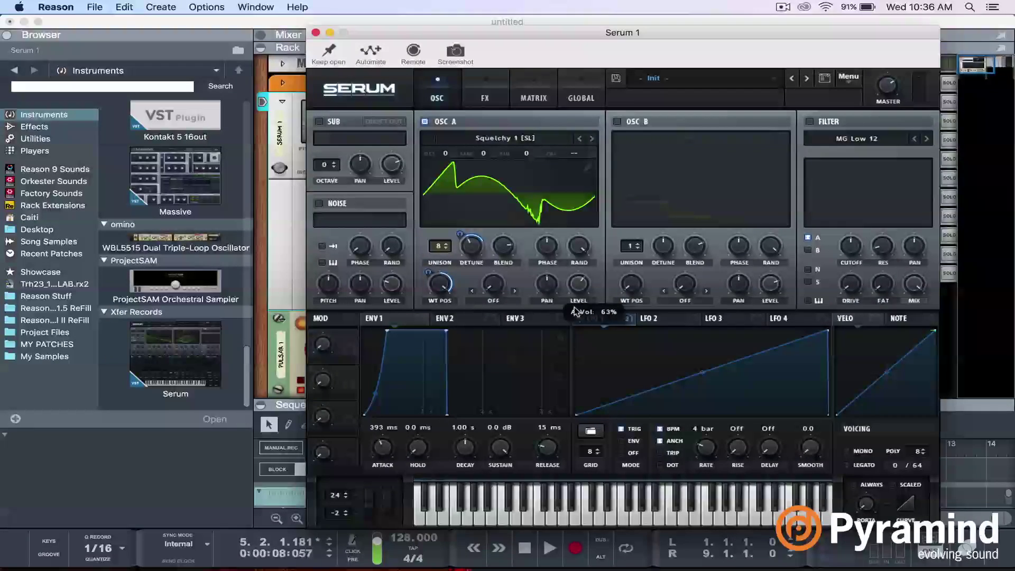
pyautogui.click(316, 32)
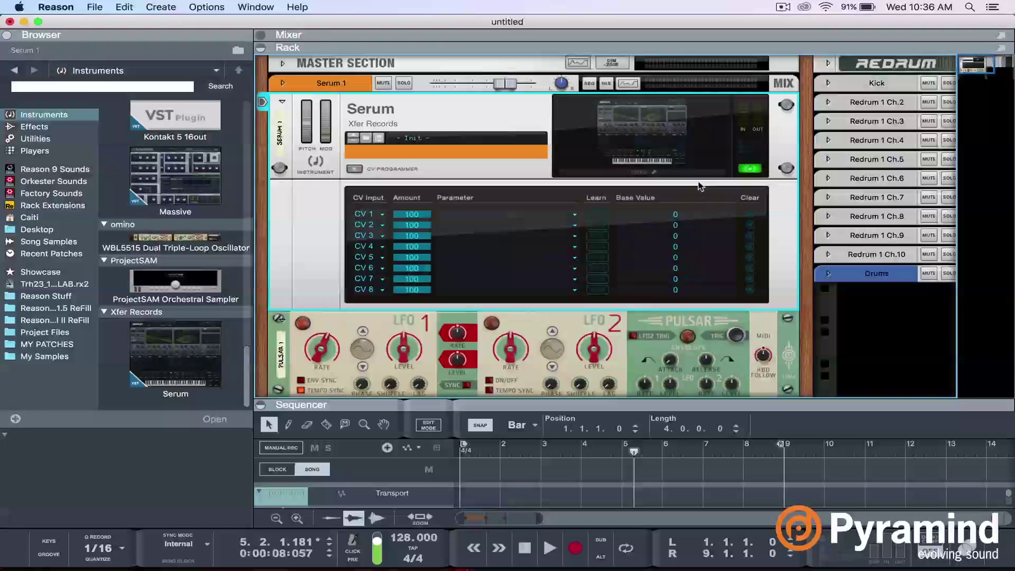
# Step: Assign oscillator A's volume (A Vol) to CV 1 using Serum's parameter Learn, and close the plugin window
pyautogui.click(567, 216)
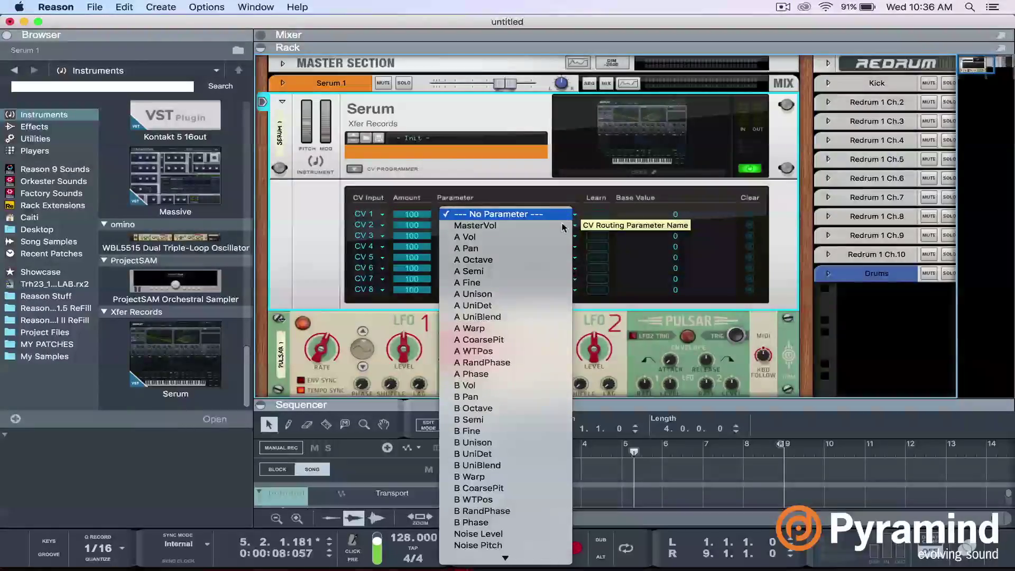
pyautogui.moveTo(515, 558)
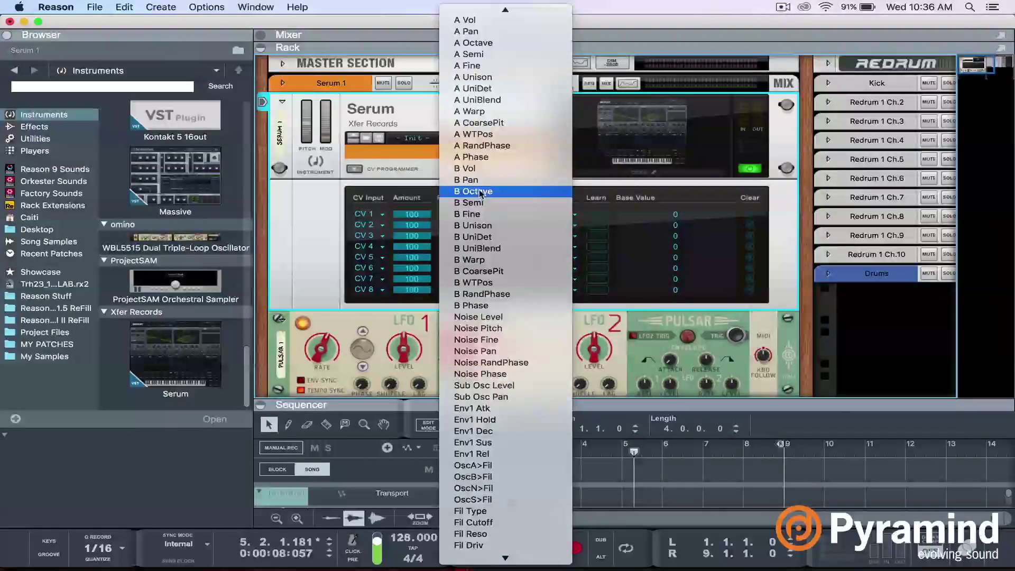
pyautogui.click(478, 191)
pyautogui.click(594, 217)
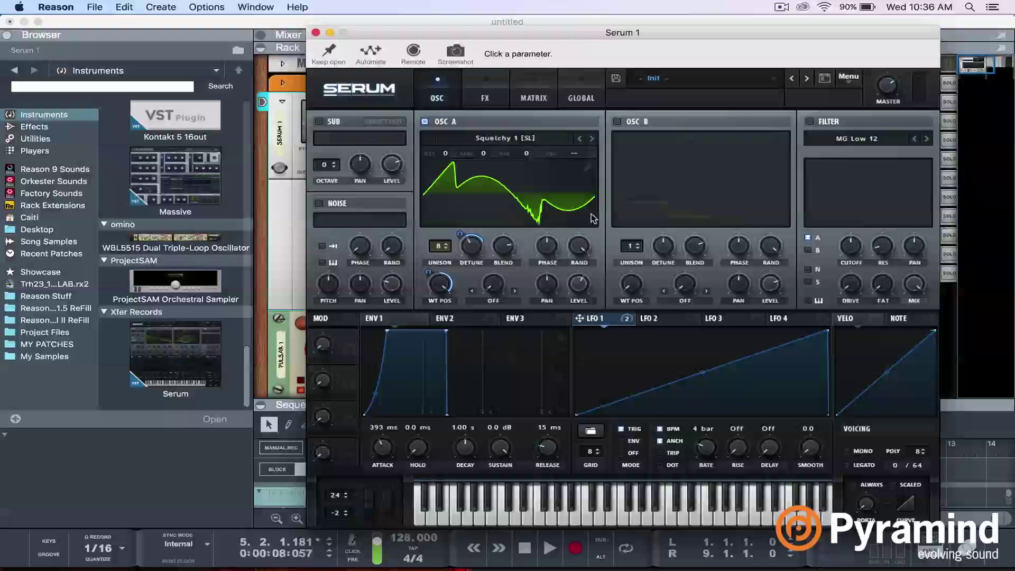
pyautogui.click(578, 285)
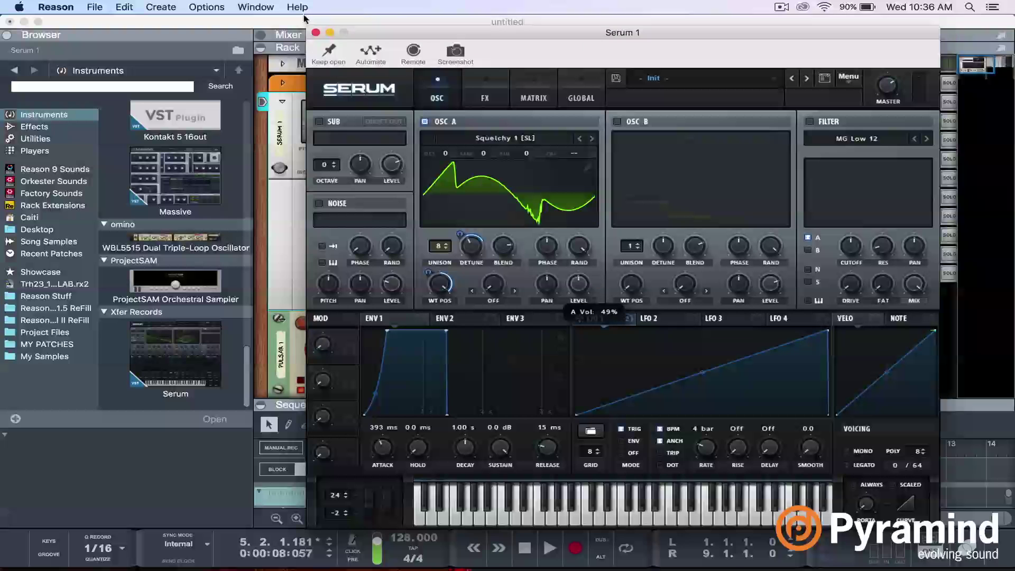
pyautogui.click(315, 32)
# Step: While auditioning from bar 1, raise Pulsar's LFO 1 level to about 81%, turn off its tempo sync and set its rate to 37.2 Hz
pyautogui.click(460, 449)
pyautogui.press('space')
pyautogui.click(398, 349)
pyautogui.moveTo(398, 349); pyautogui.dragTo(398, 339)
pyautogui.click(302, 391)
pyautogui.moveTo(311, 359); pyautogui.dragTo(313, 354)
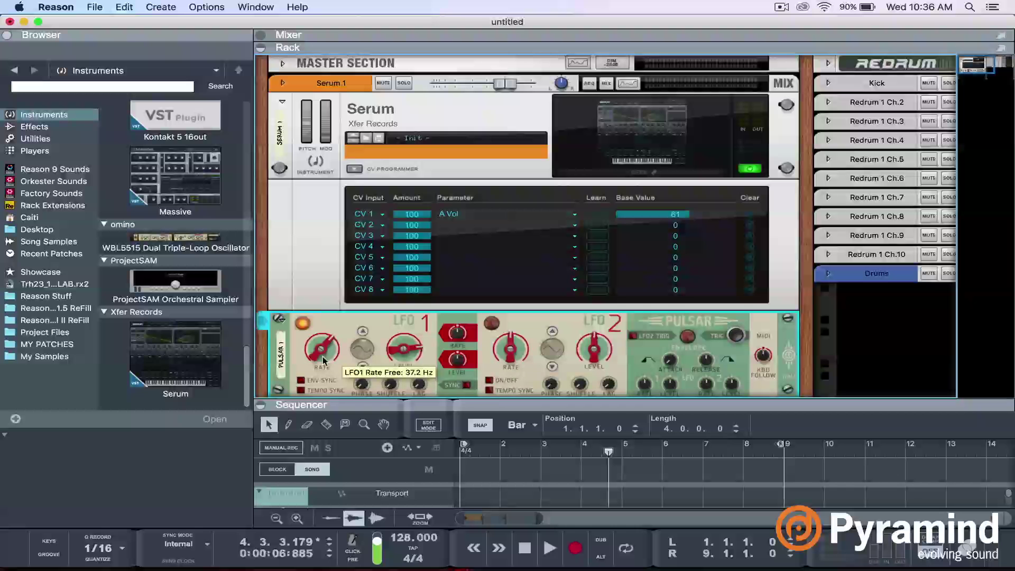
pyautogui.rightClick(324, 360)
pyautogui.click(451, 425)
pyautogui.click(459, 450)
pyautogui.press('space')
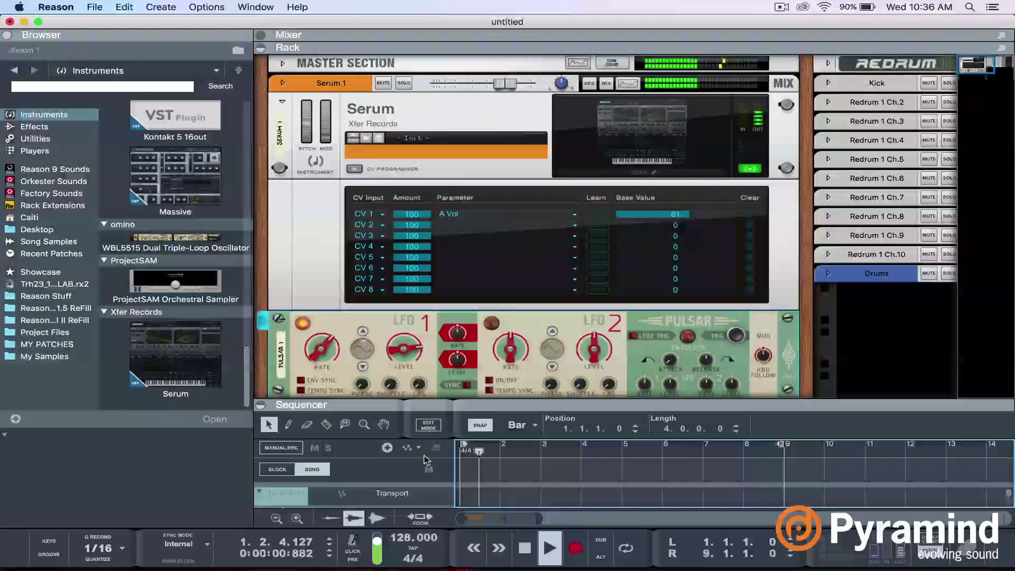
# Step: Create automation lanes for Pulsar's LFO 1 level and LFO 1 free rate
pyautogui.rightClick(405, 348)
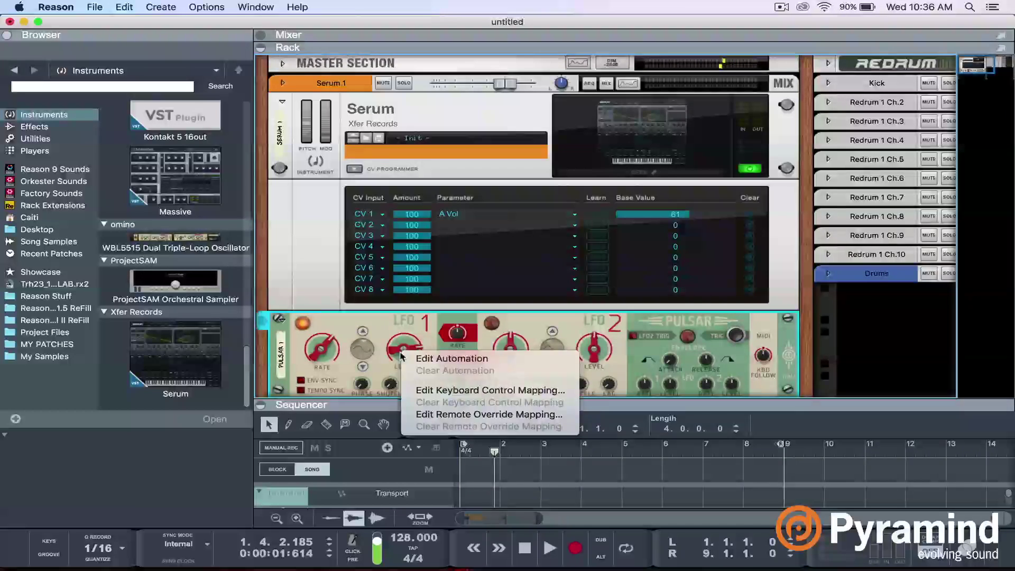
pyautogui.click(453, 352)
pyautogui.rightClick(318, 350)
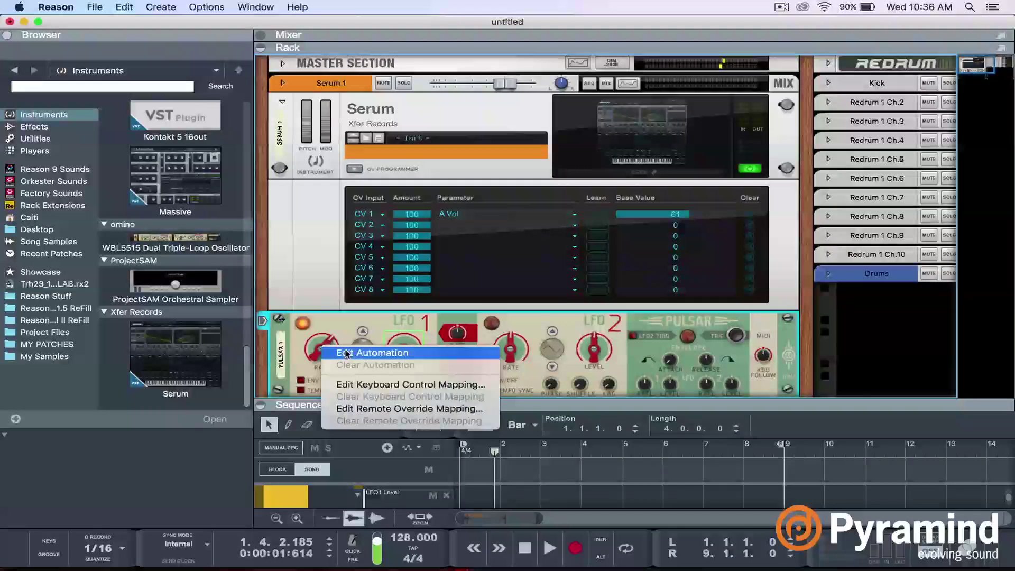
pyautogui.click(346, 353)
# Step: Draw a four-bar clip from bar 1 on the LFO1 Rate Free lane and ramp the rate up to 37.2 Hz
pyautogui.moveTo(485, 407); pyautogui.dragTo(469, 196)
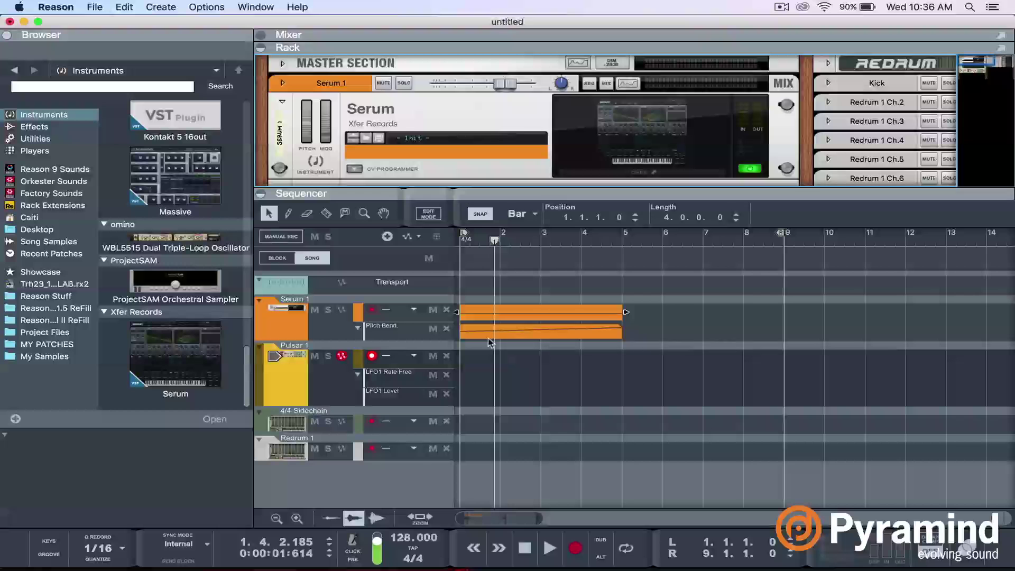
pyautogui.moveTo(468, 373); pyautogui.dragTo(597, 376)
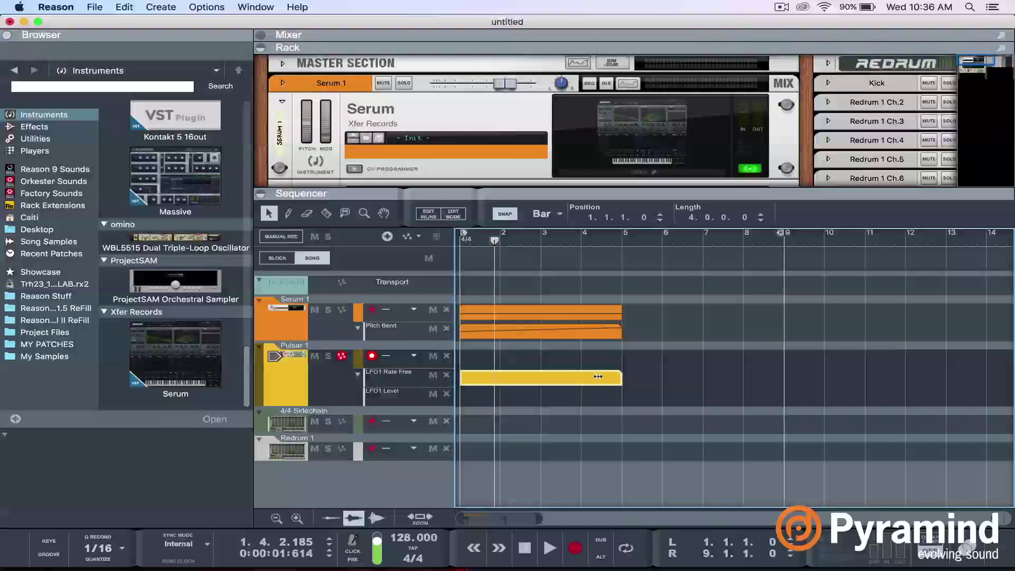
pyautogui.doubleClick(575, 382)
pyautogui.click(620, 387)
pyautogui.doubleClick(460, 414)
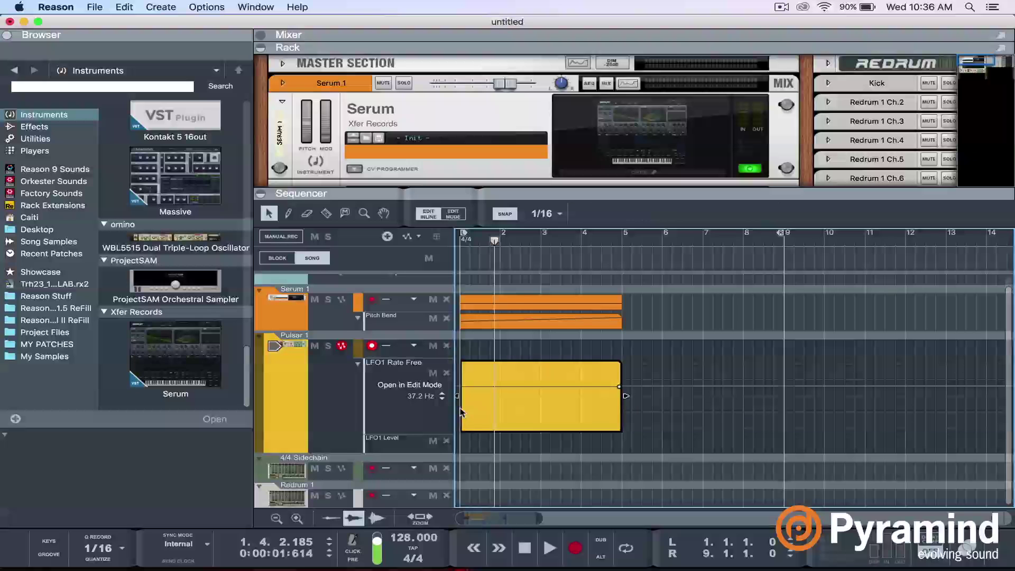
pyautogui.click(480, 353)
# Step: Draw a four-bar clip from bar 1 on the LFO1 Level lane, rising from 33% to 81%
pyautogui.doubleClick(469, 396)
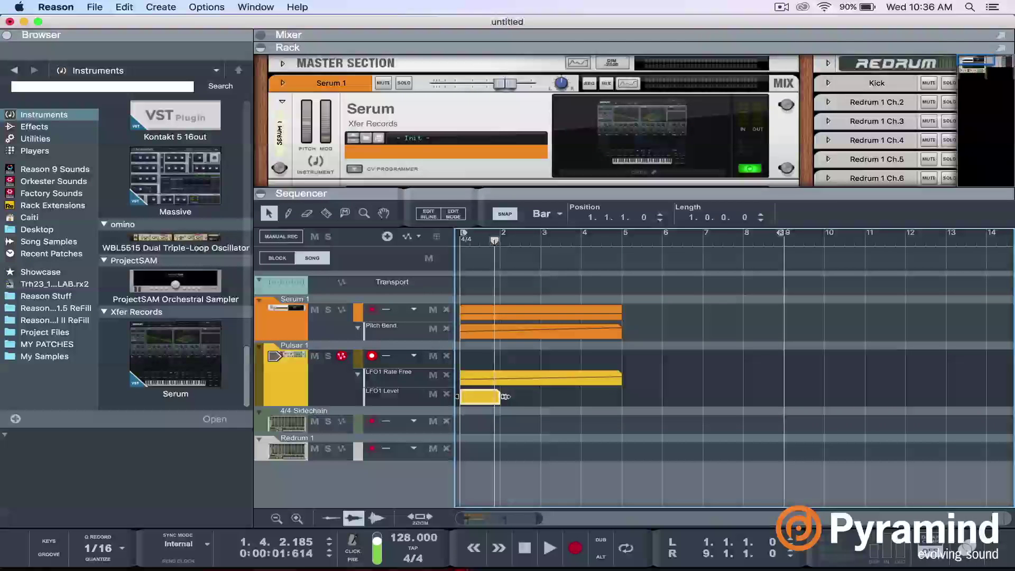
pyautogui.moveTo(504, 397); pyautogui.dragTo(621, 397)
pyautogui.doubleClick(583, 397)
pyautogui.click(620, 394)
pyautogui.doubleClick(460, 425)
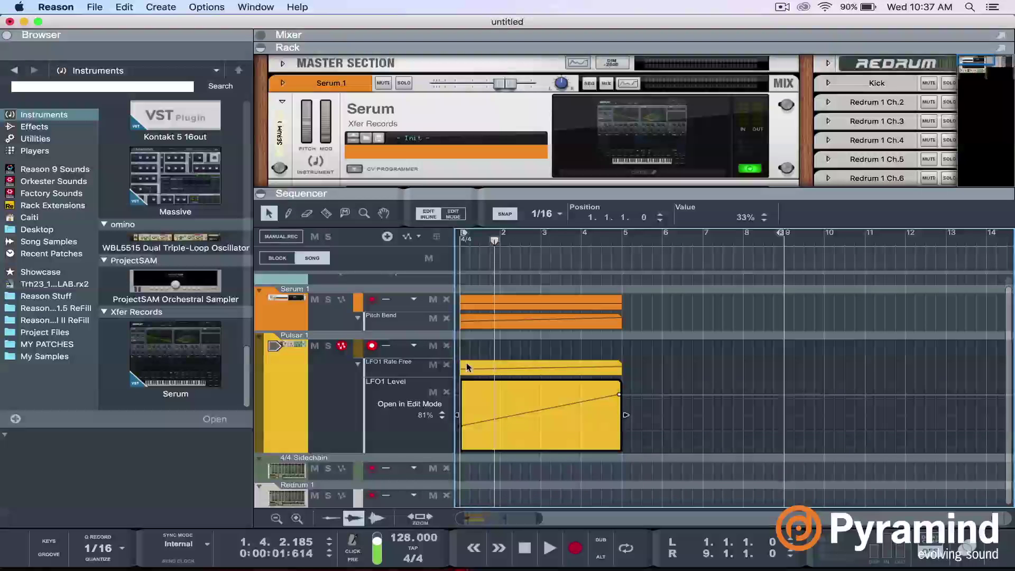
pyautogui.click(472, 345)
# Step: Raise the starting point of the LFO1 Level ramp and play the four bars from the beginning
pyautogui.doubleClick(490, 392)
pyautogui.moveTo(460, 426); pyautogui.dragTo(460, 416)
pyautogui.click(469, 347)
pyautogui.click(459, 238)
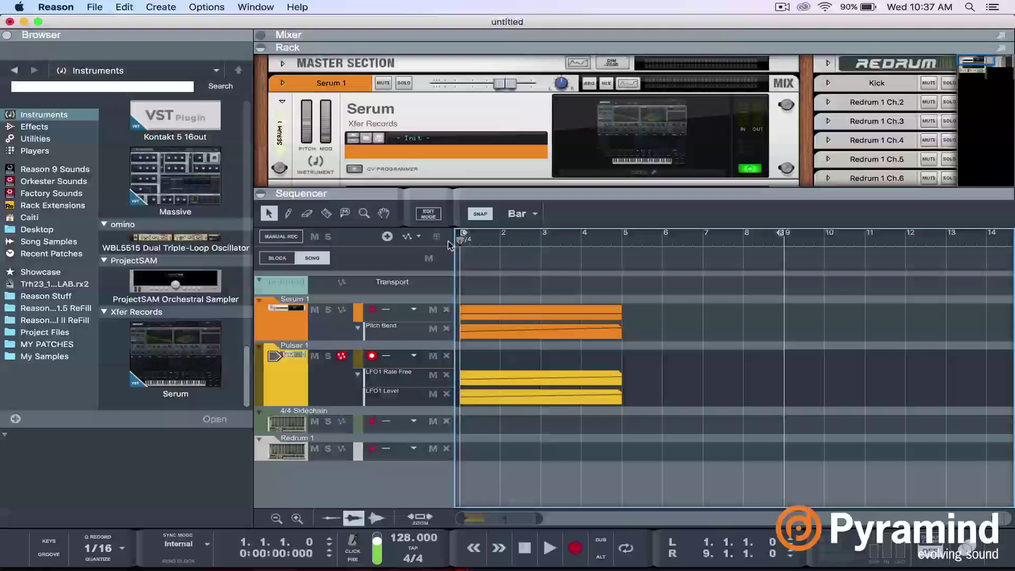
pyautogui.press('space')
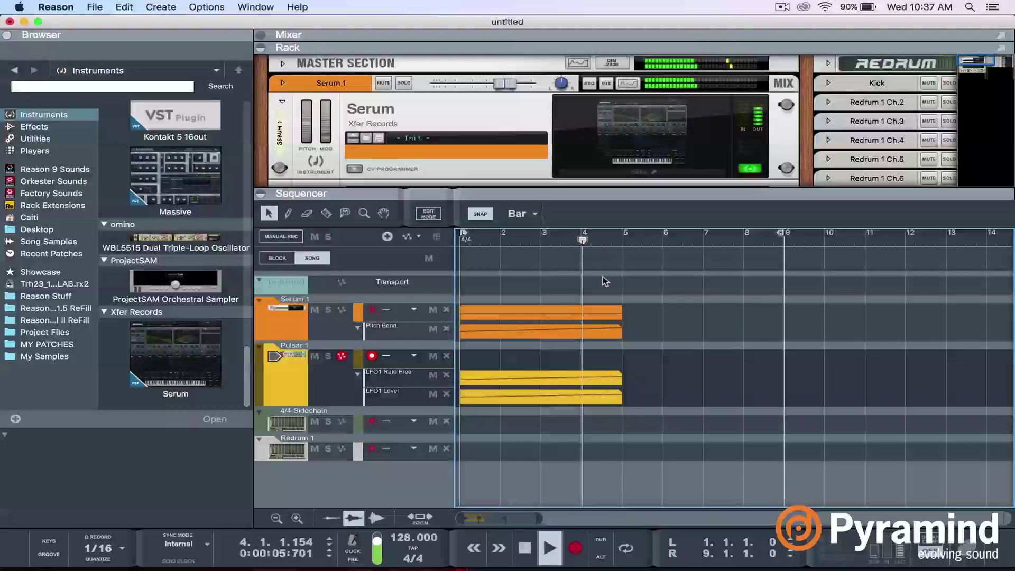
pyautogui.press('space')
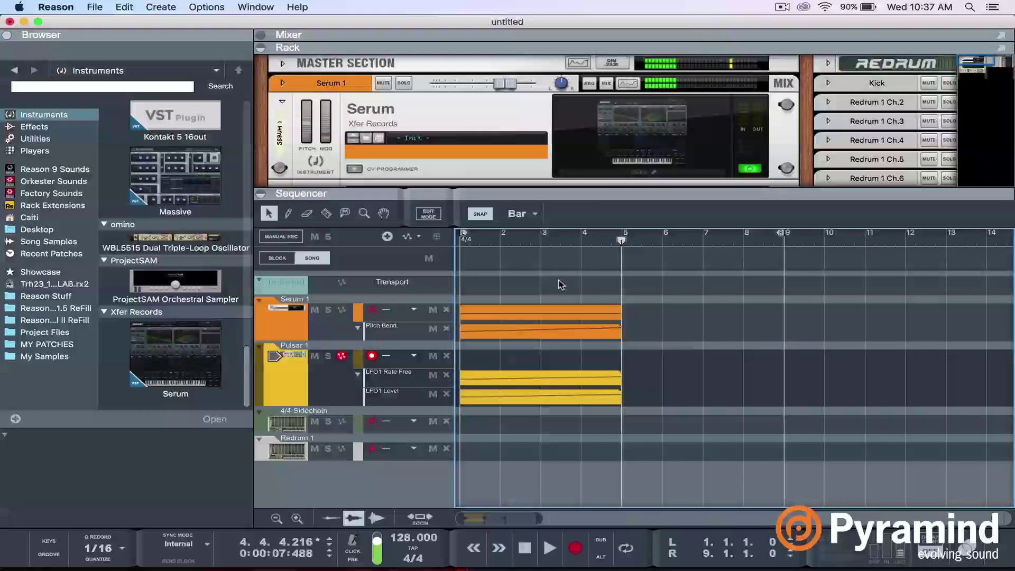
# Step: Enable Serum's filter, set its type to High 12 and lower its cutoff
pyautogui.click(638, 172)
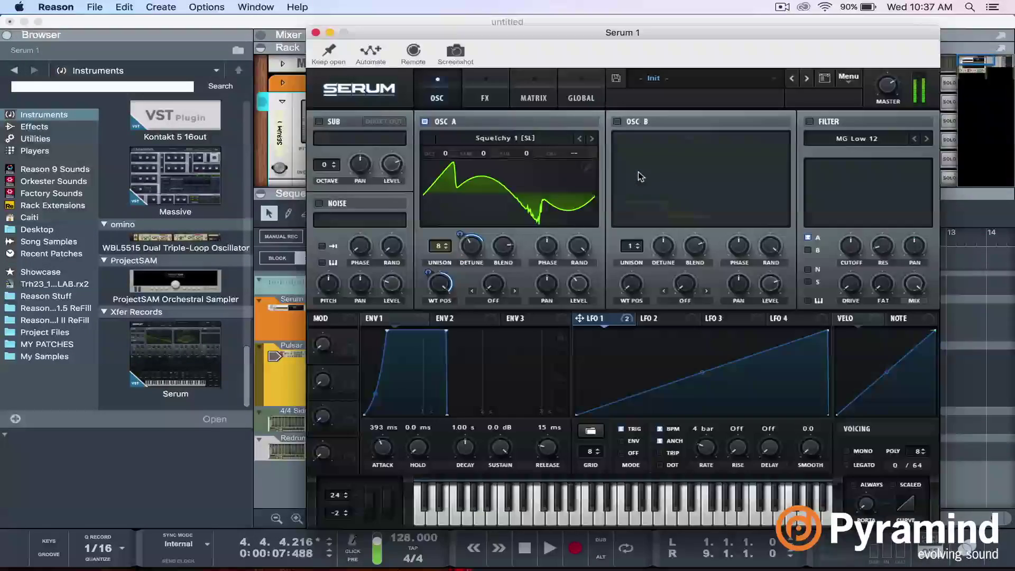
pyautogui.click(809, 122)
pyautogui.click(856, 138)
pyautogui.moveTo(867, 152)
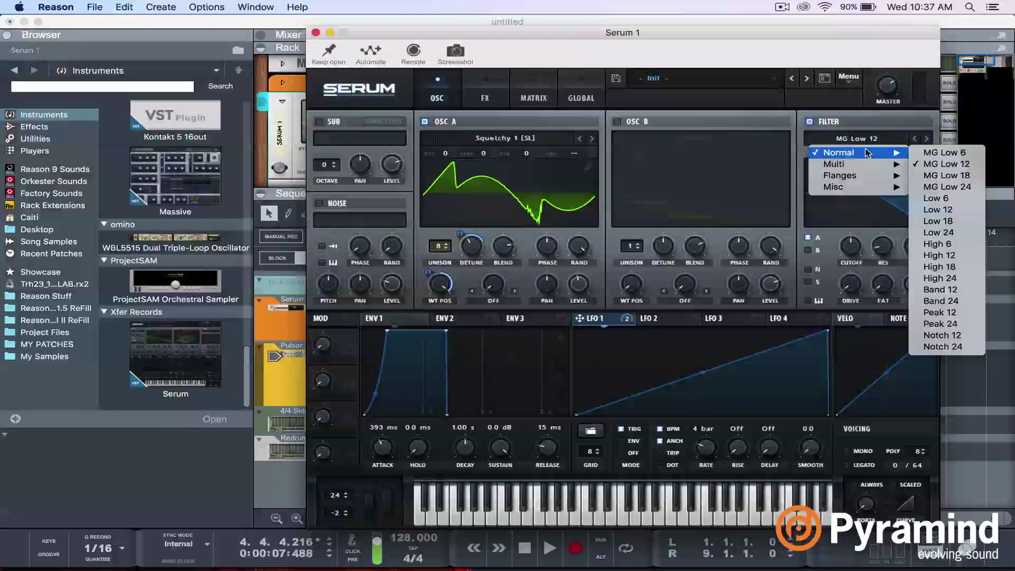
pyautogui.click(943, 255)
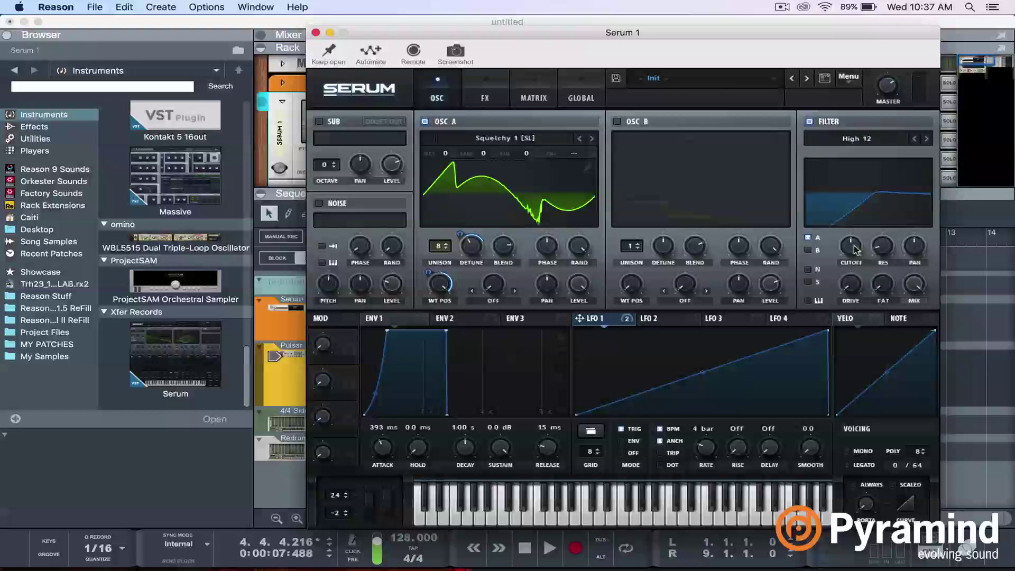
pyautogui.moveTo(854, 247); pyautogui.dragTo(856, 272)
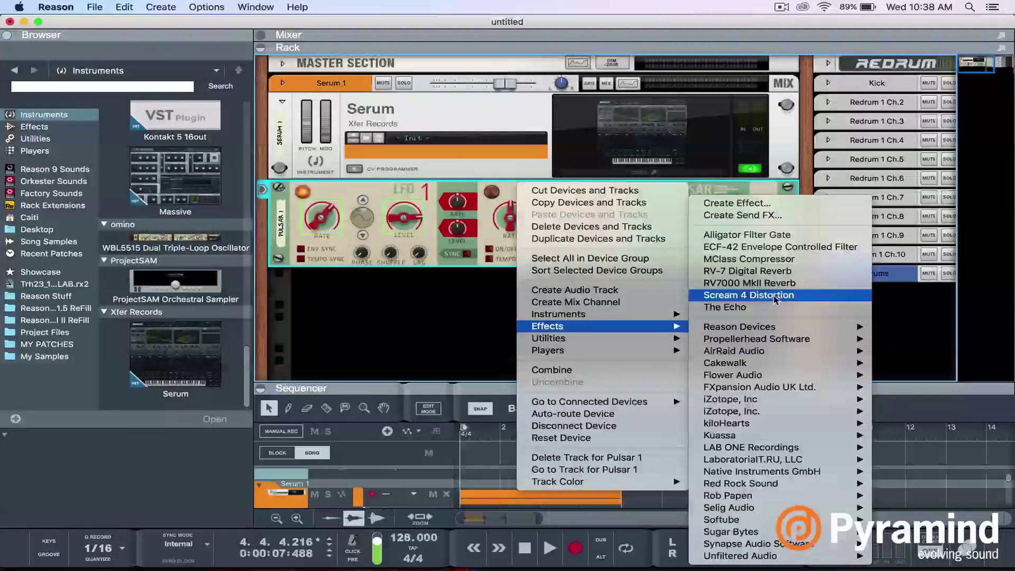
# Step: Add an RV7000 MkII Reverb below Pulsar with decay at 94 and dry/wet at 92
pyautogui.click(774, 282)
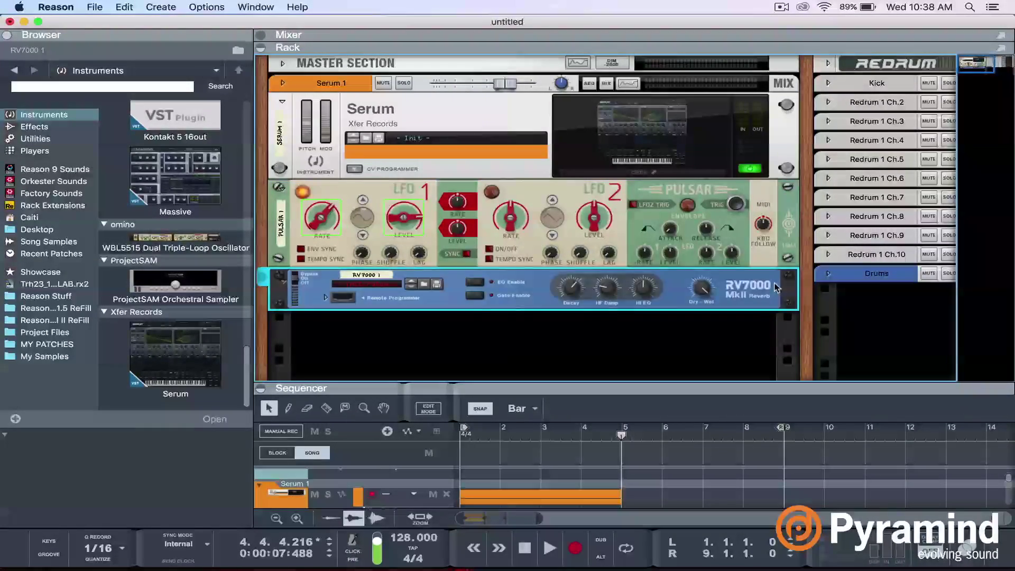
pyautogui.moveTo(700, 296)
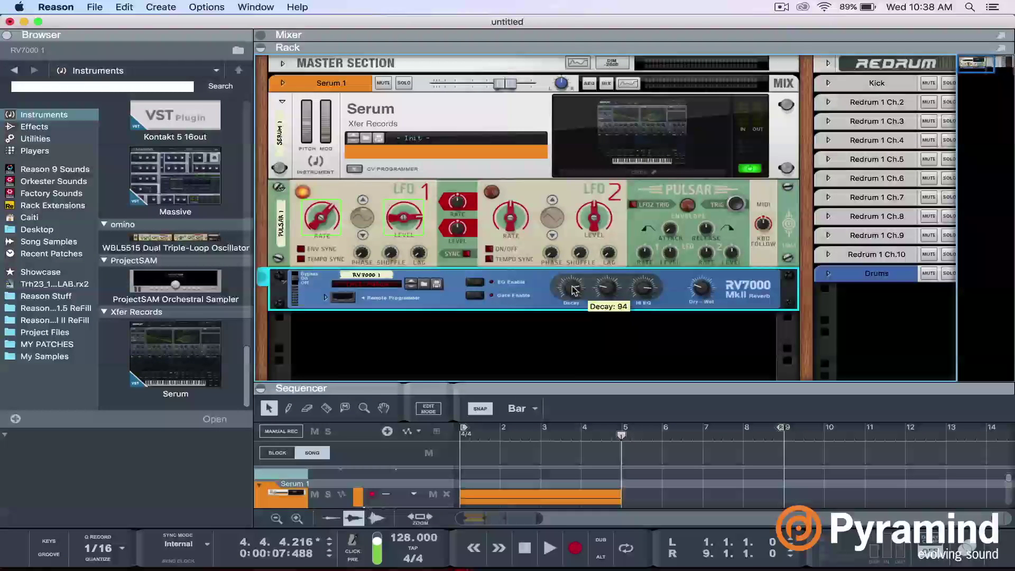
pyautogui.scroll(6, 689, 271)
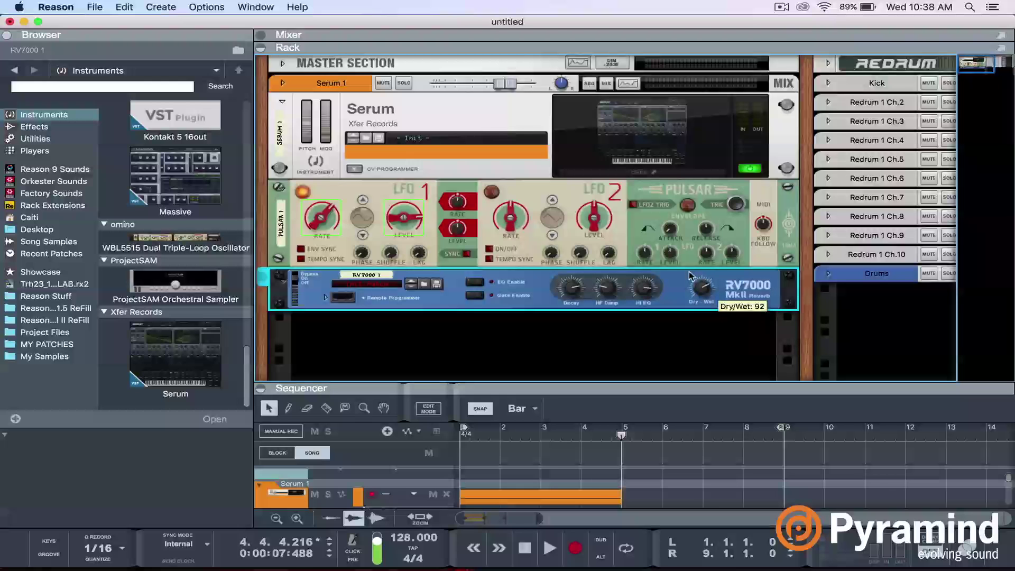
# Step: Create a Dry/Wet automation lane for the RV7000 and draw a four-bar clip from bar 1 on it
pyautogui.rightClick(700, 287)
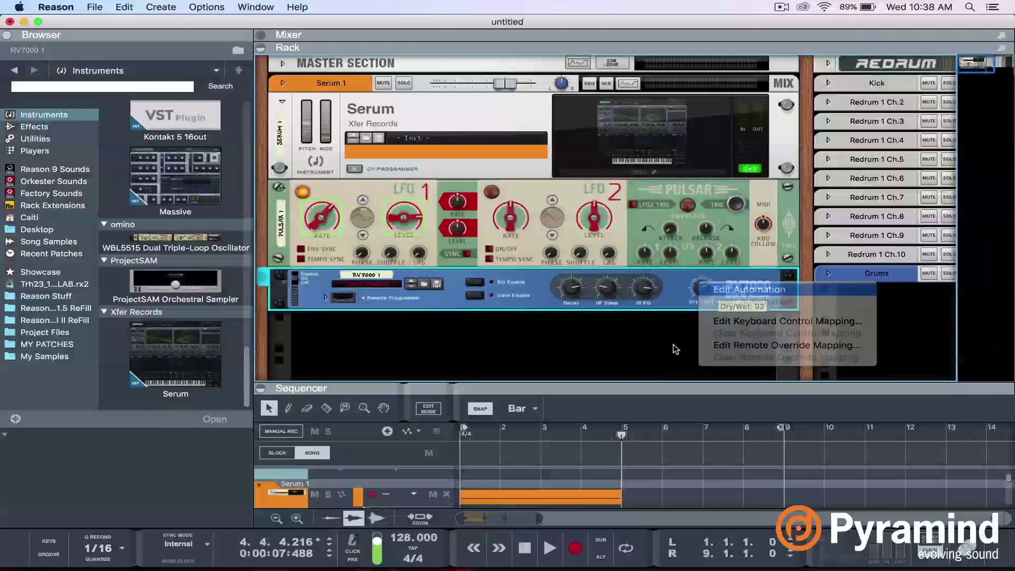
pyautogui.click(722, 290)
pyautogui.moveTo(606, 326); pyautogui.dragTo(596, 221)
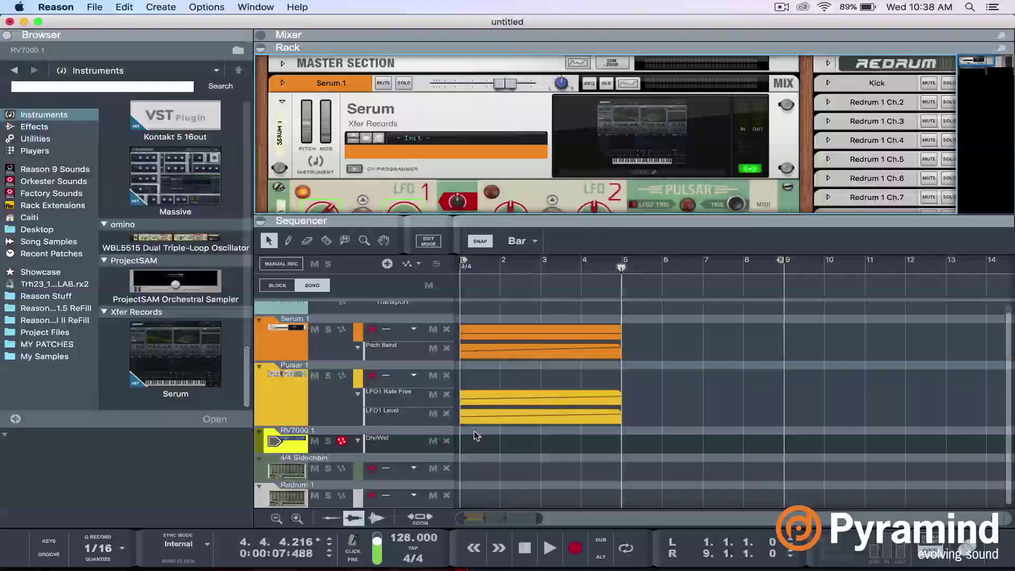
pyautogui.doubleClick(475, 442)
pyautogui.moveTo(500, 442); pyautogui.dragTo(622, 443)
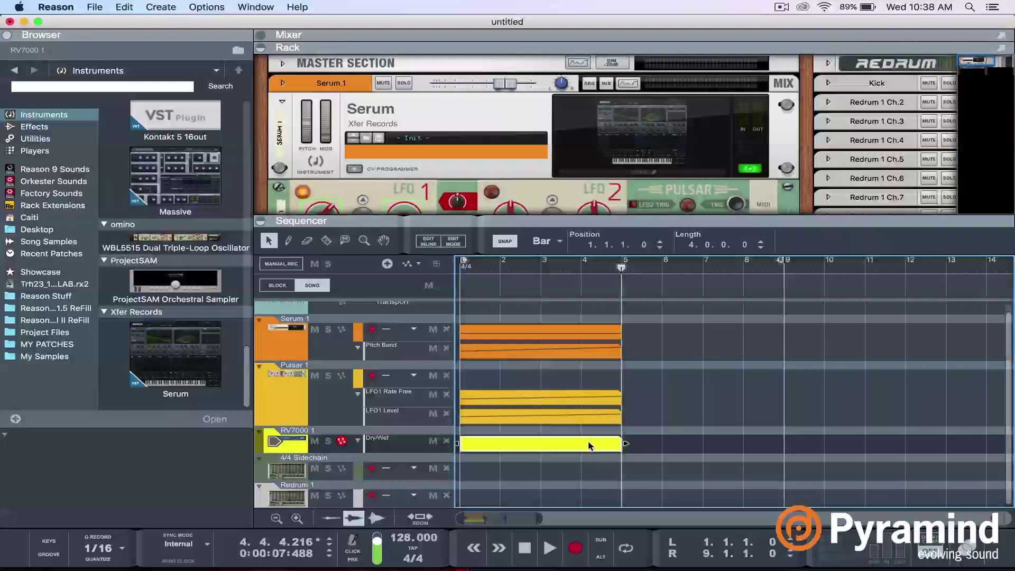
# Step: Shape the reverb's Dry/Wet automation as a rise from a low start through 75 at 4.4.3 to a higher point at bar 5
pyautogui.doubleClick(590, 446)
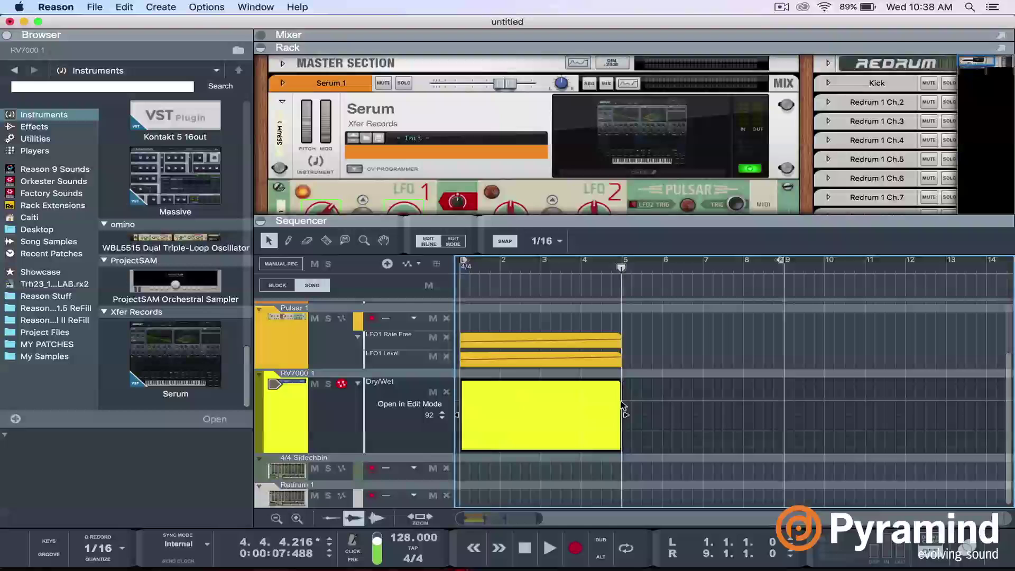
pyautogui.click(622, 404)
pyautogui.click(615, 413)
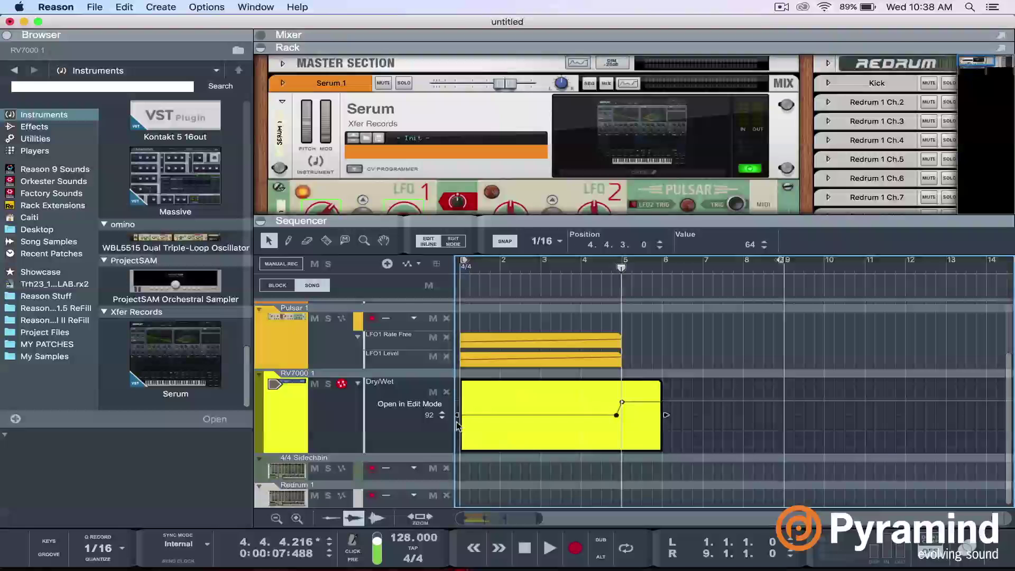
pyautogui.click(462, 428)
pyautogui.moveTo(614, 420); pyautogui.dragTo(617, 409)
# Step: Play the song from bar 1 and extend the RV7000 Dry/Wet clip to bar 7
pyautogui.click(550, 267)
pyautogui.moveTo(530, 270); pyautogui.dragTo(408, 276)
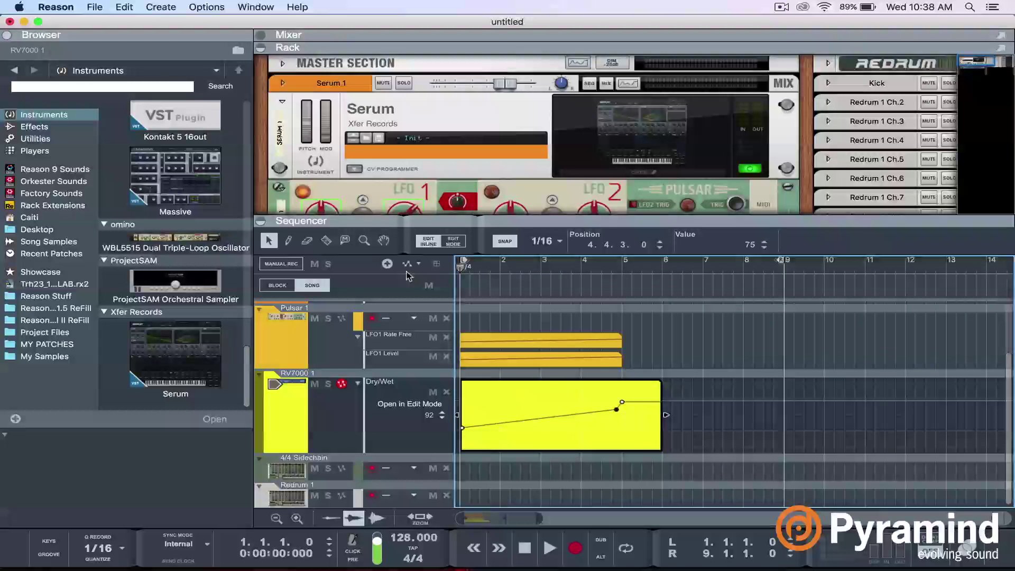
pyautogui.press('space')
pyautogui.press('super+e')
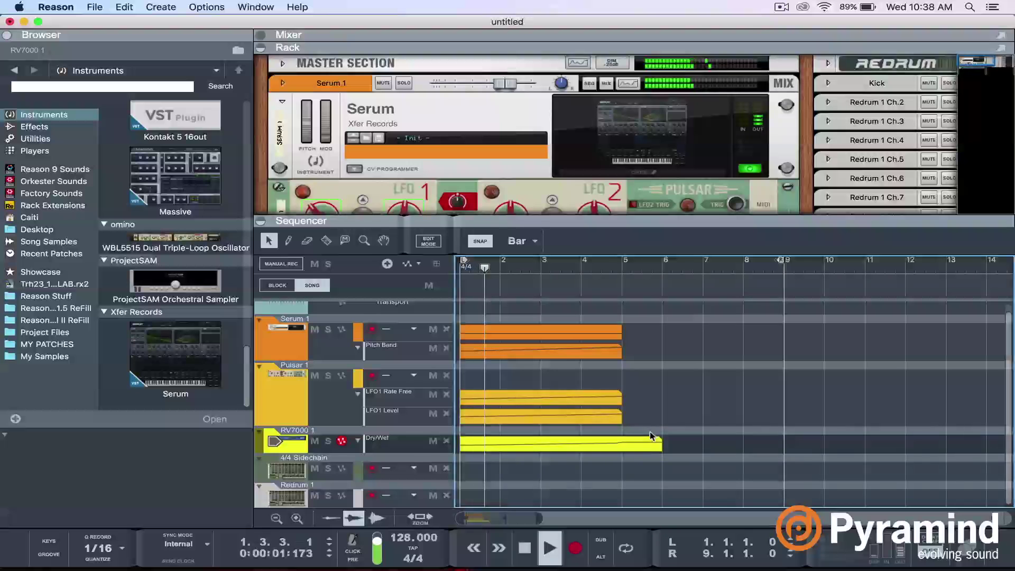
pyautogui.moveTo(660, 443); pyautogui.dragTo(697, 443)
pyautogui.click(700, 400)
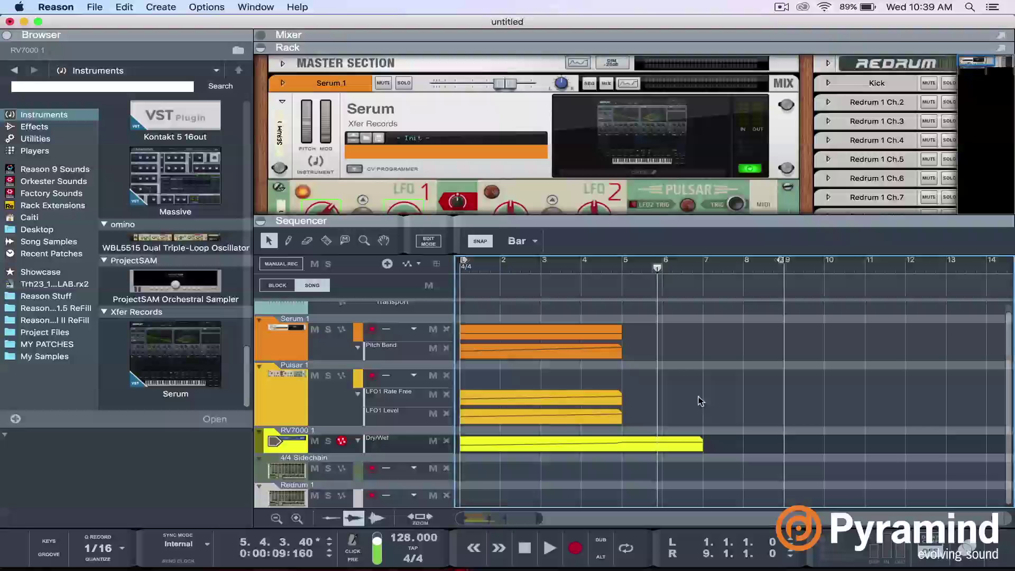
# Step: Extend both Serum's note clip and the RV7000 Dry/Wet clip to eight bars, ending at bar 9
pyautogui.click(609, 335)
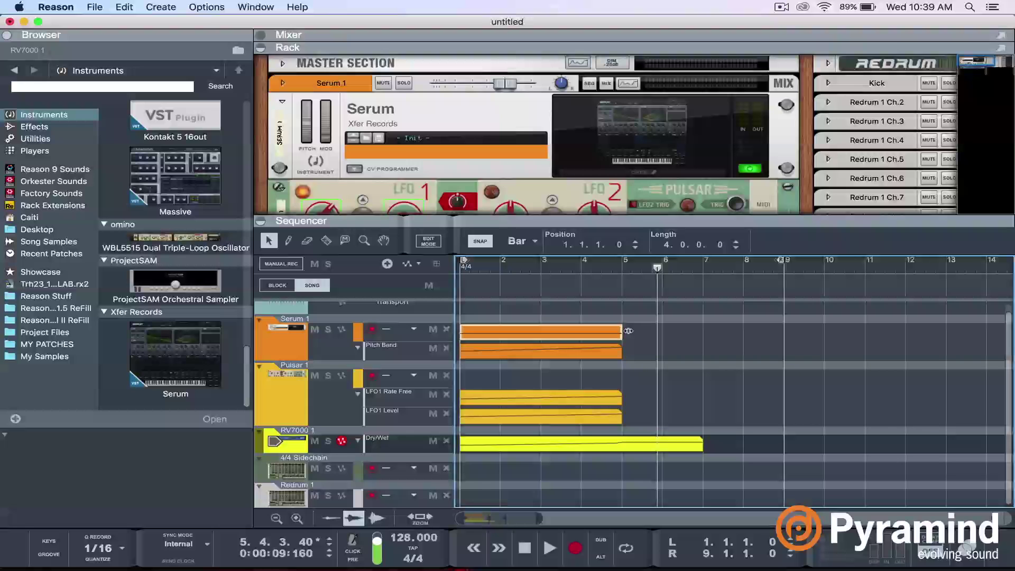
pyautogui.moveTo(664, 330); pyautogui.dragTo(769, 330)
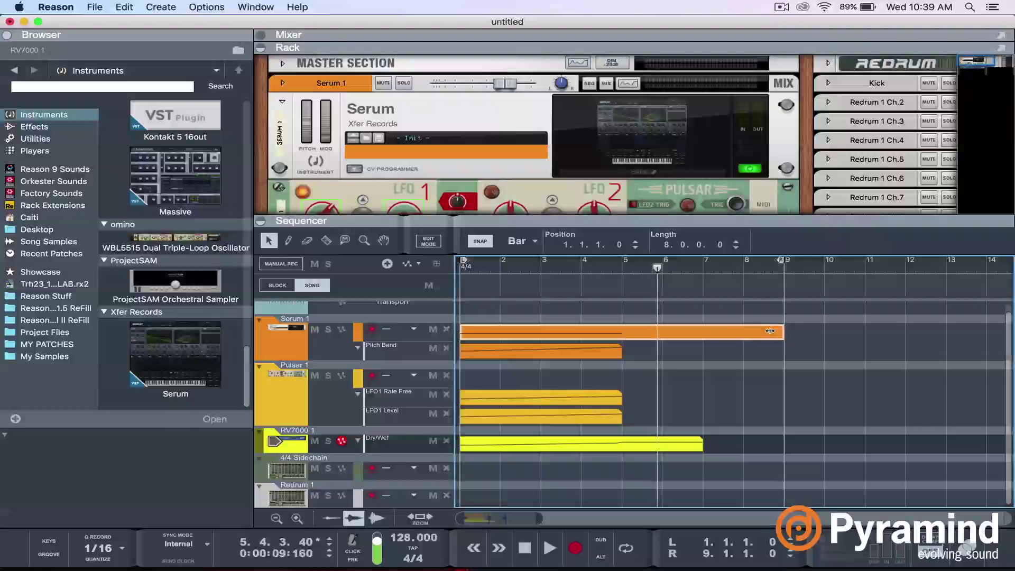
pyautogui.click(688, 440)
pyautogui.moveTo(708, 443); pyautogui.dragTo(780, 446)
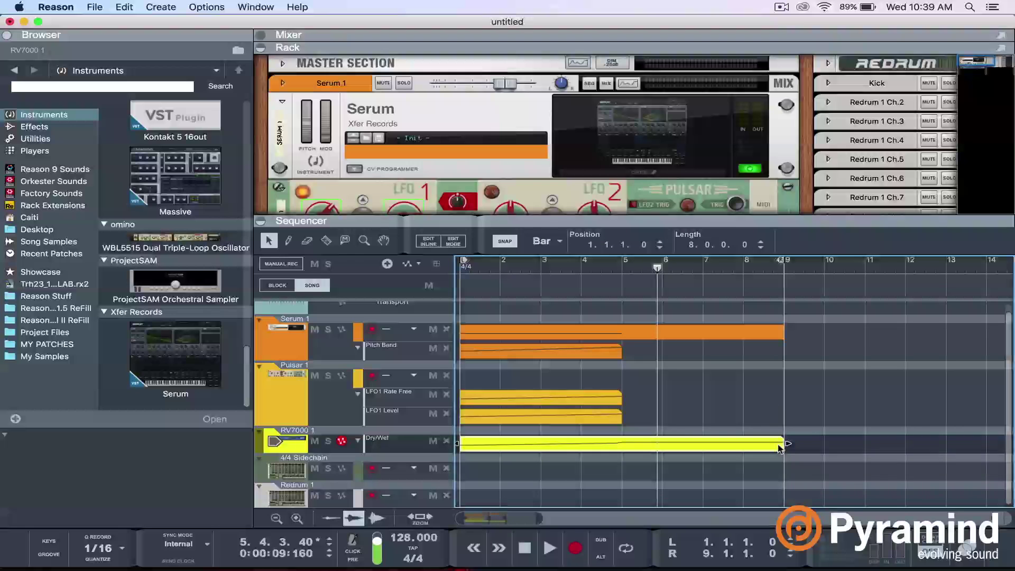
# Step: Bounce Serum's eight-bar note clip in place to an audio track
pyautogui.click(725, 330)
pyautogui.rightClick(723, 328)
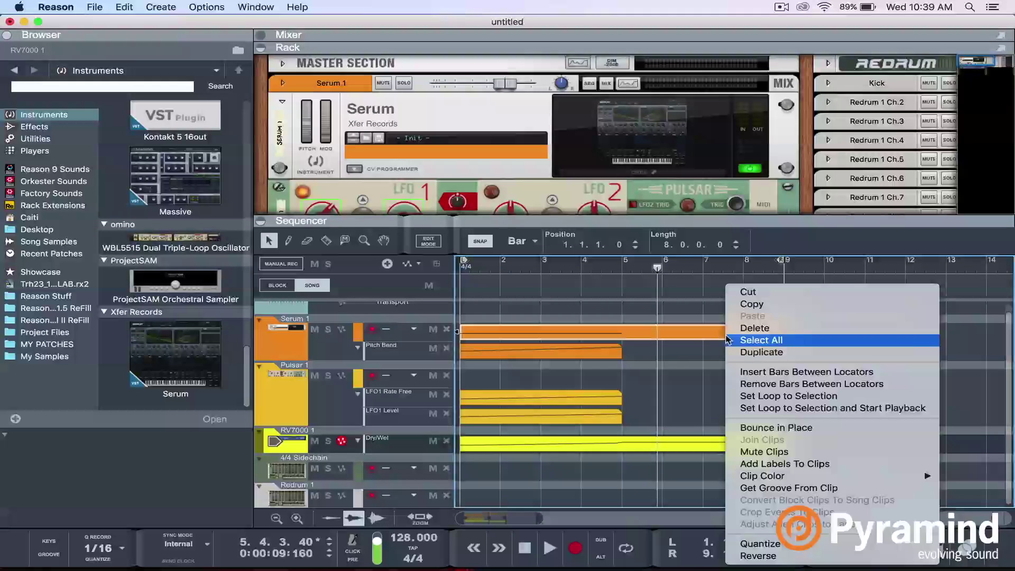
pyautogui.click(751, 428)
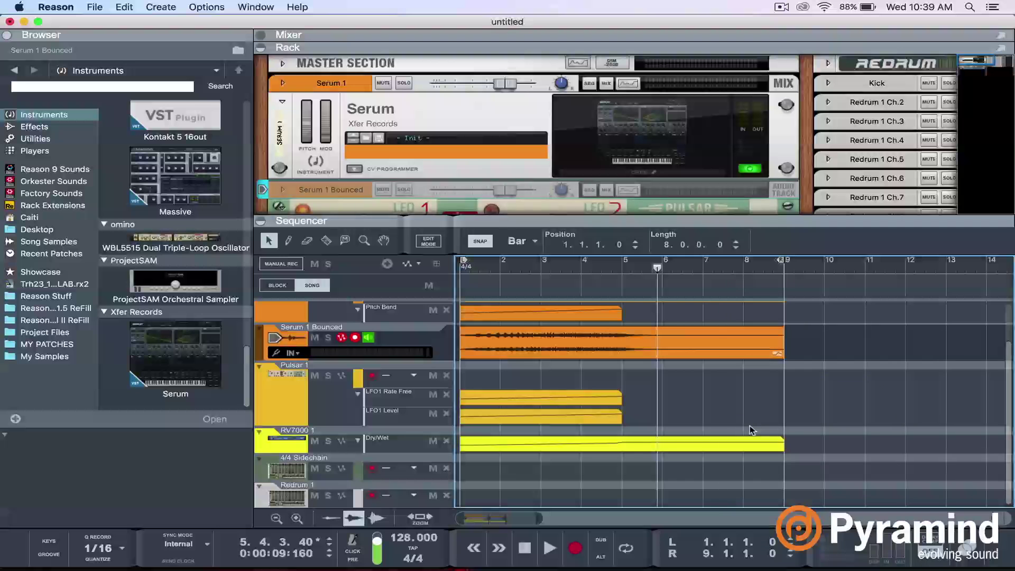
# Step: Play the bounced Serum audio from bar 2 through the reverb tail after bar 5, and stop playback
pyautogui.scroll(3, 709, 381)
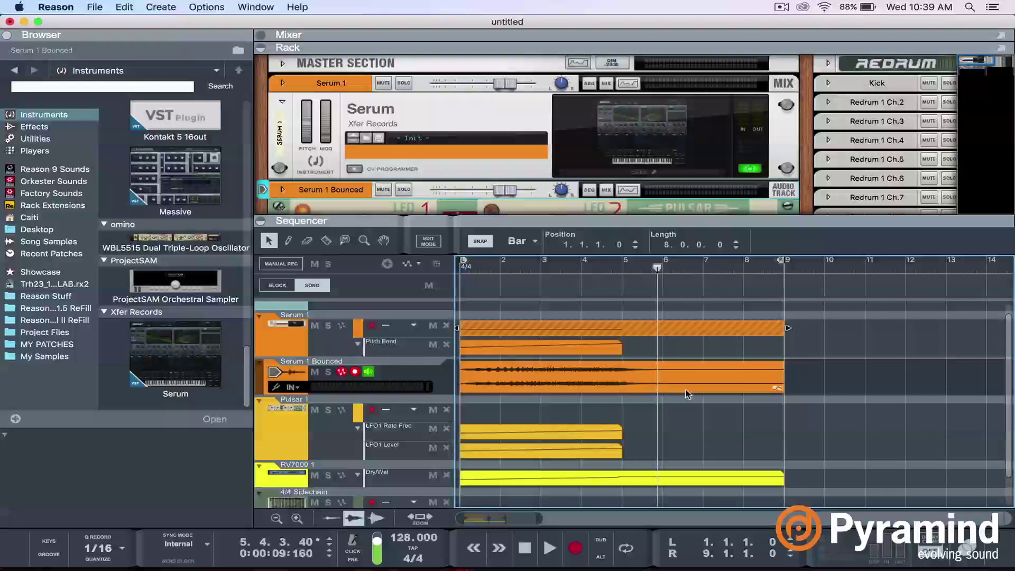
pyautogui.click(486, 269)
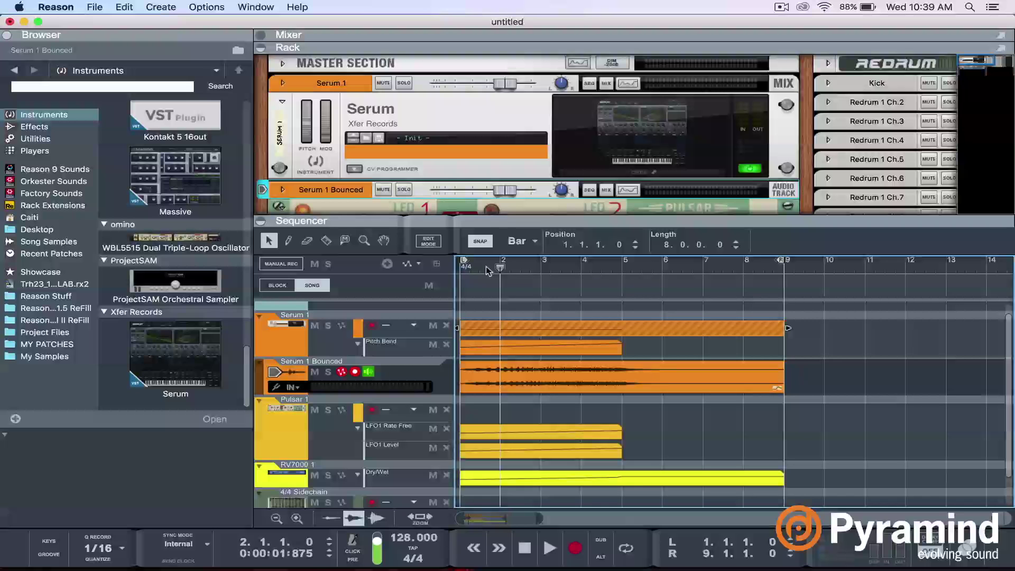
pyautogui.press('space')
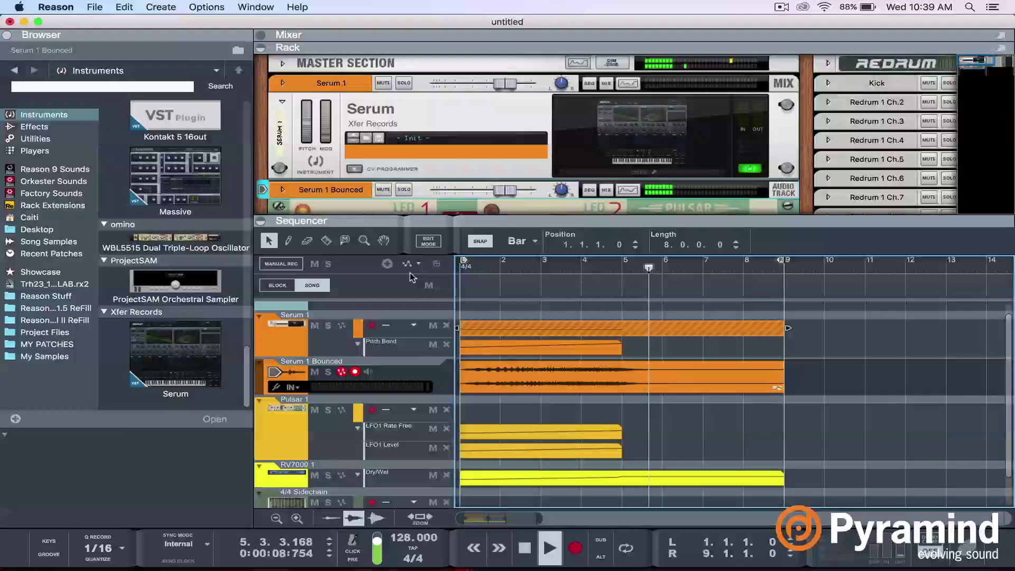
pyautogui.press('space')
# Step: Split the bounced Serum audio clip at bar 5 with the Razor tool
pyautogui.click(326, 241)
pyautogui.click(627, 369)
pyautogui.click(270, 241)
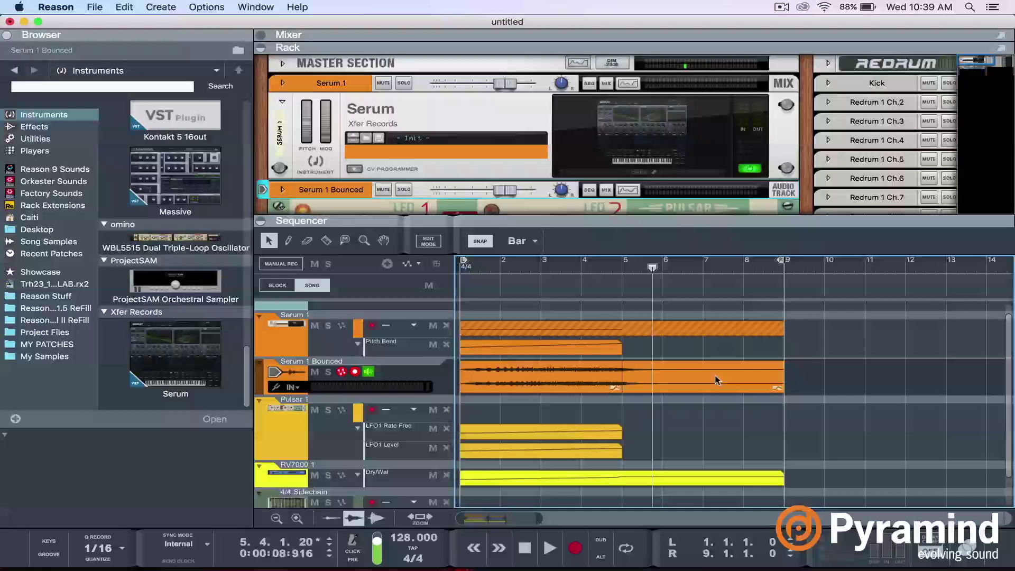
# Step: Reverse and normalize the bounced reverb tail clip that runs from bar 5 to bar 9
pyautogui.click(708, 379)
pyautogui.rightClick(716, 379)
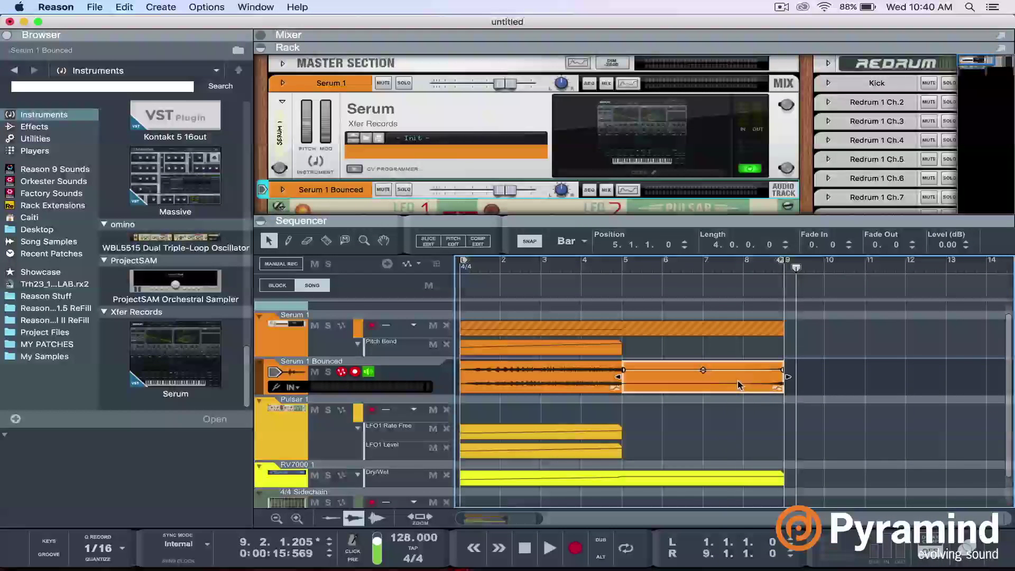
pyautogui.rightClick(739, 385)
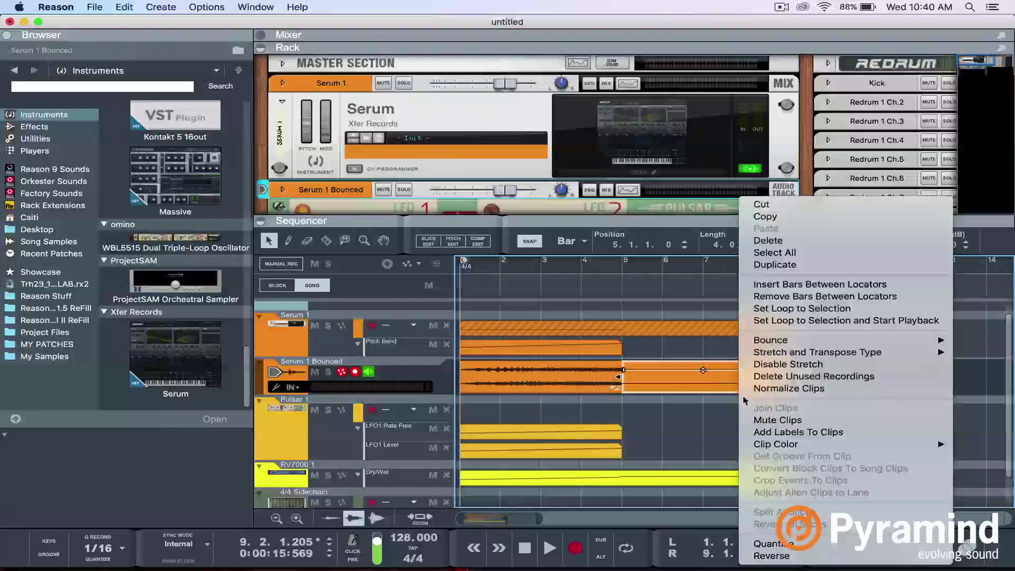
pyautogui.click(790, 388)
# Step: Set the reversed tail clip's fade out to 0.10 and play the song from bar 7
pyautogui.doubleClick(894, 245)
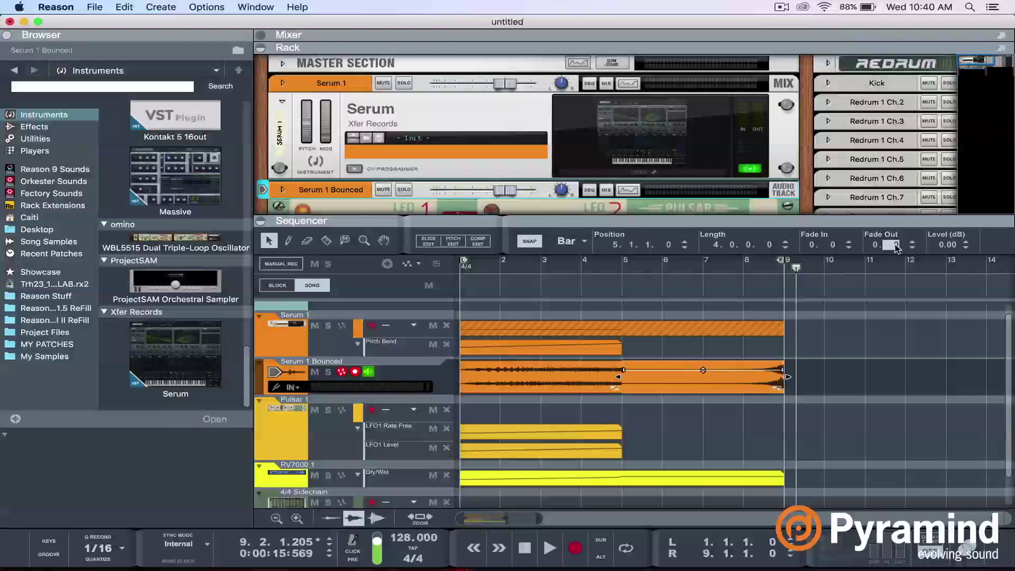
pyautogui.press('Return')
pyautogui.click(895, 306)
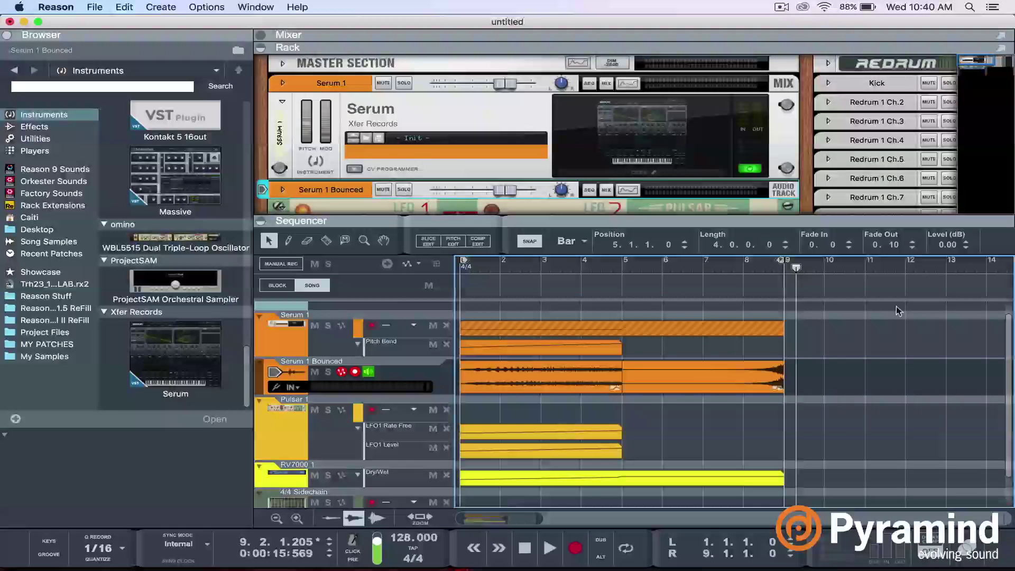
pyautogui.click(708, 271)
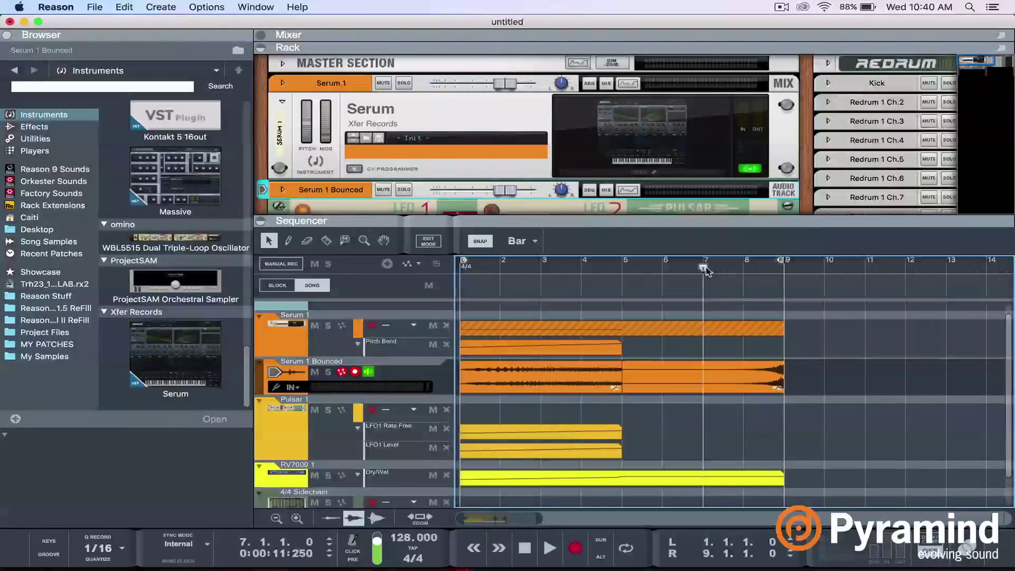
pyautogui.press('space')
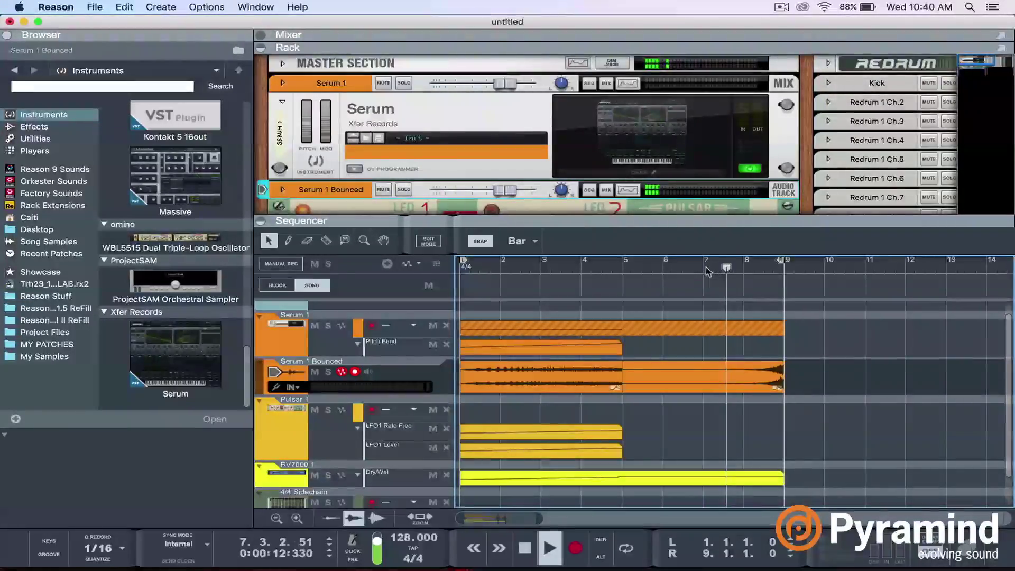